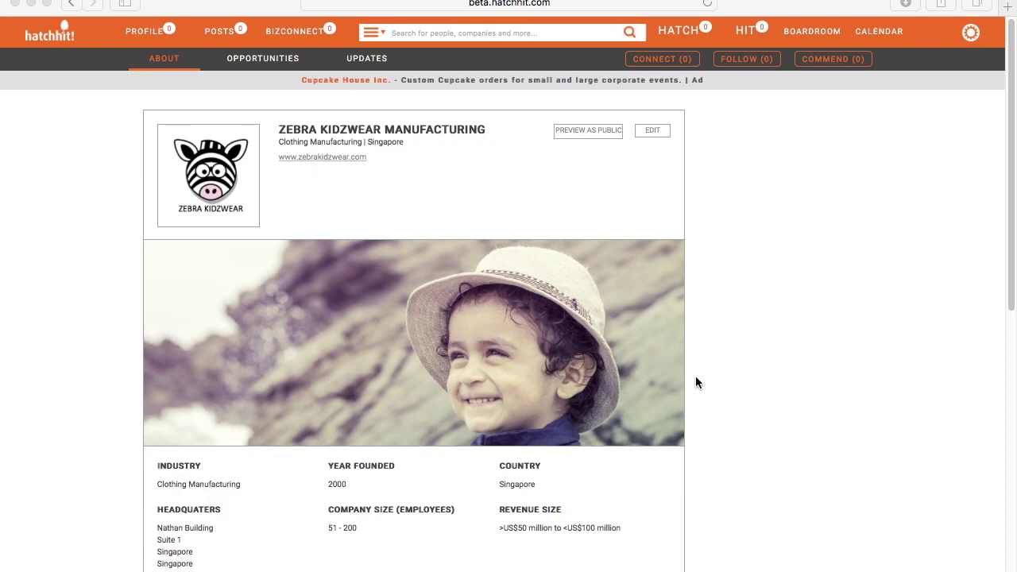
- Scroll the Zebra Kidzwear profile down to the empty Milestones, Awards, Patents and Interests sections
scroll(763, 425, "down", 5)
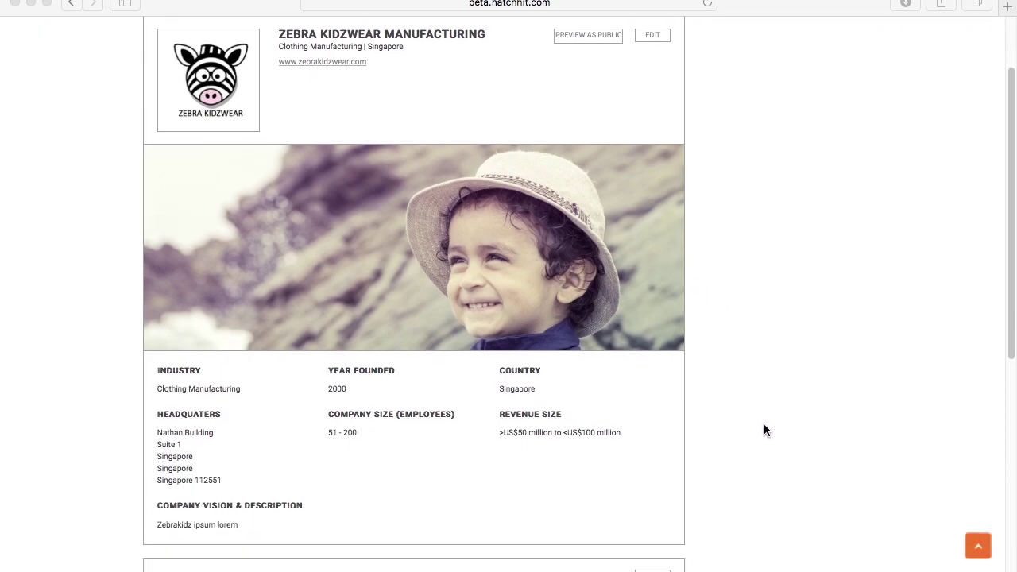
scroll(763, 430, "down", 4)
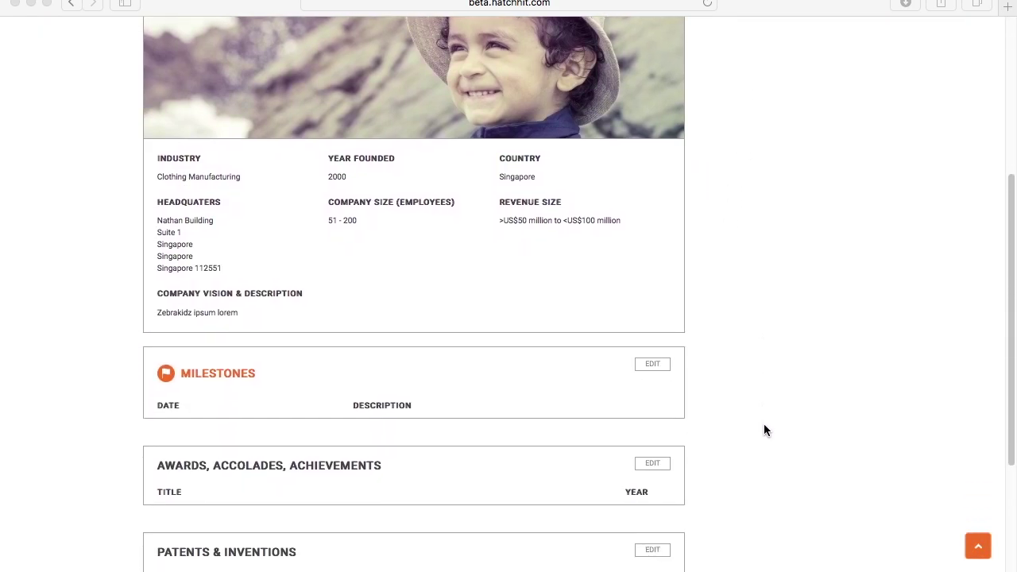
scroll(741, 428, "down", 2)
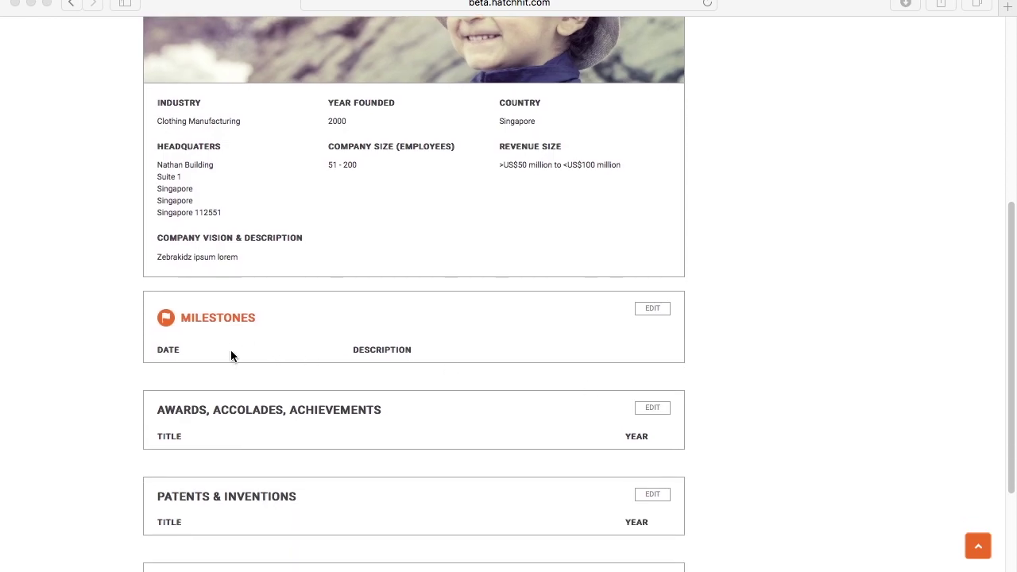
scroll(199, 357, "down", 2)
scroll(192, 358, "down", 3)
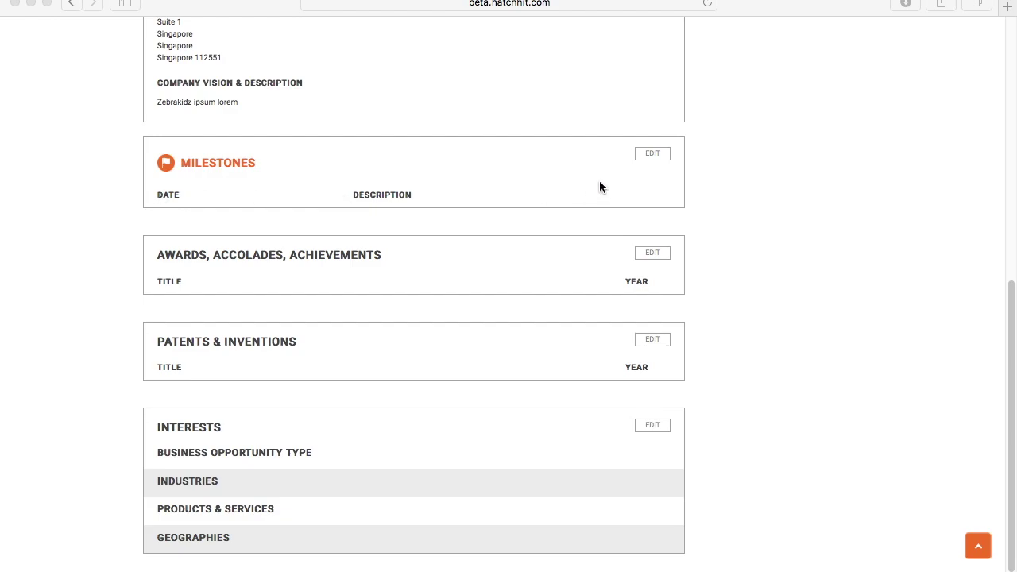
- Add a new milestone row and page its date calendar back to the year 2000
left_click(652, 155)
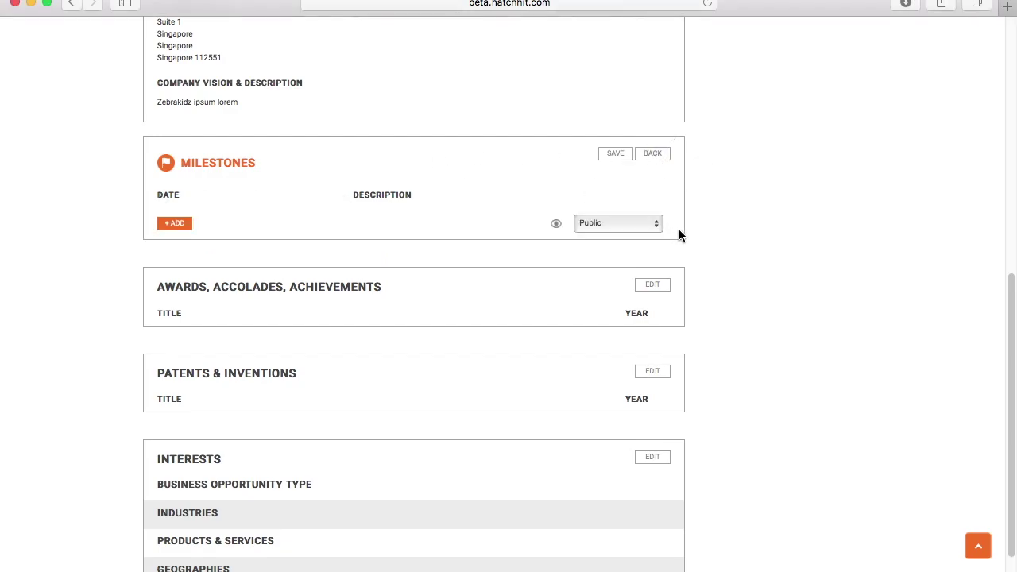
left_click(177, 224)
left_click(198, 257)
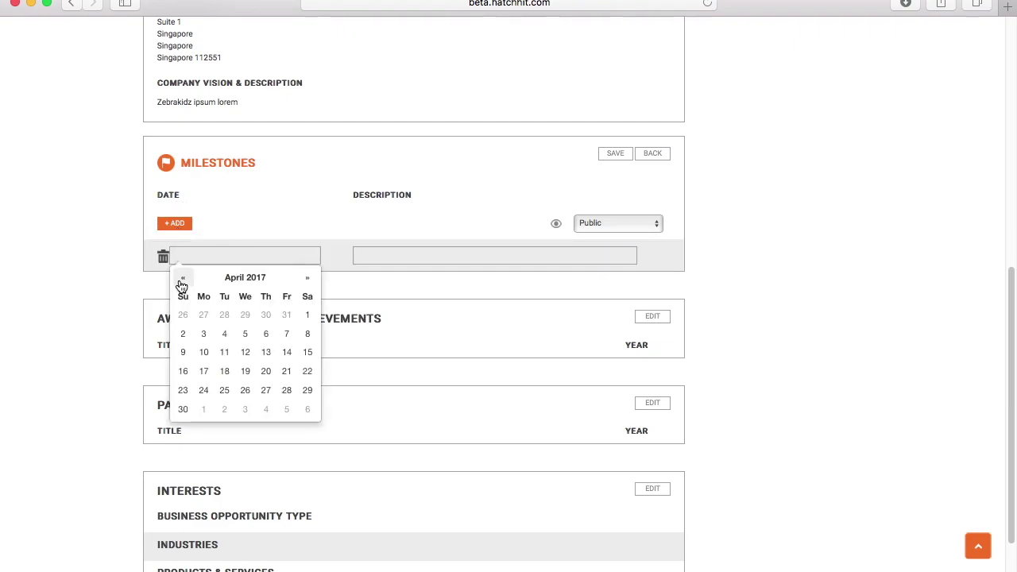
left_click(243, 279)
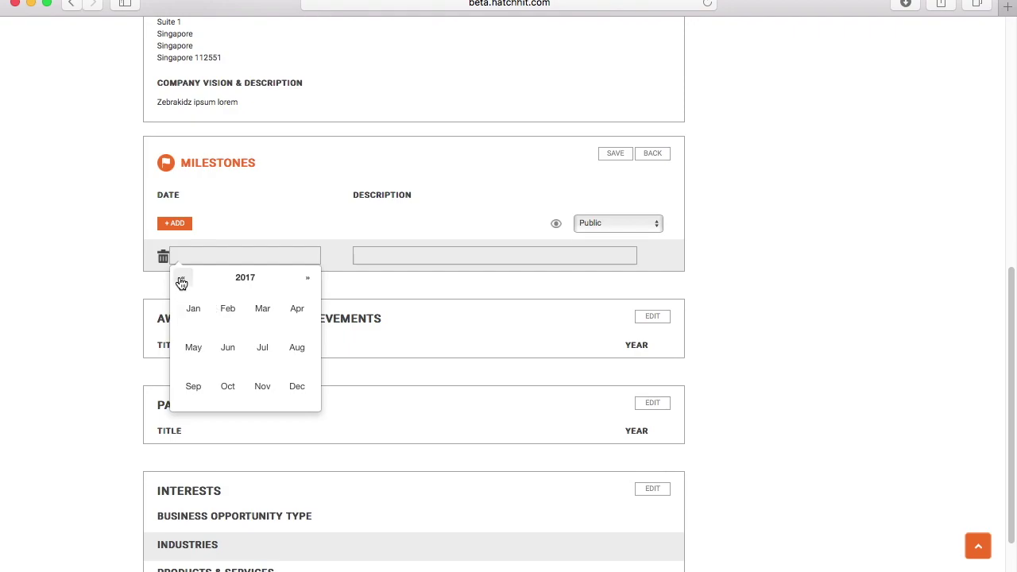
left_click(182, 279)
left_click(182, 279)
left_click(182, 279)
left_click(182, 279)
left_click(182, 279)
left_click(181, 279)
left_click(182, 279)
left_click(182, 279)
left_click(182, 280)
left_click(182, 280)
left_click(182, 279)
left_click(182, 280)
left_click(182, 279)
left_click(182, 280)
left_click(182, 280)
left_click(182, 280)
left_click(181, 280)
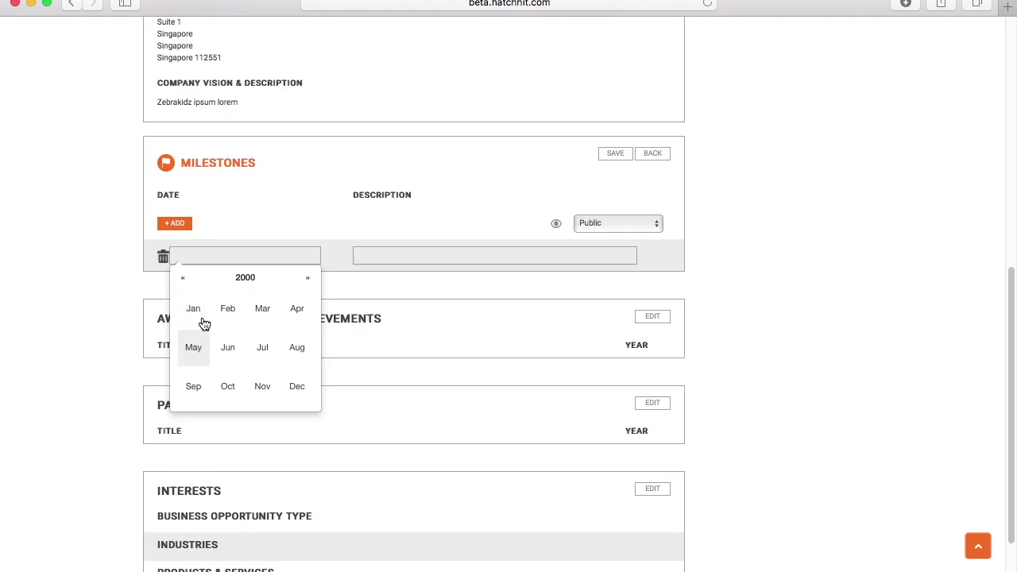
- Date the milestone 01 June 2000, describe the founding by two partners, and add a blank row
left_click(229, 353)
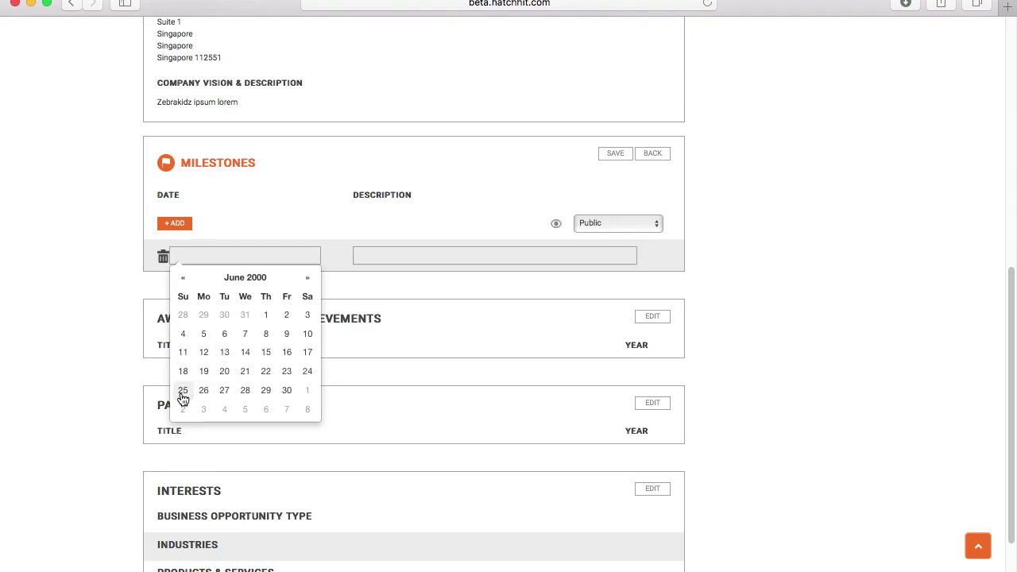
left_click(265, 315)
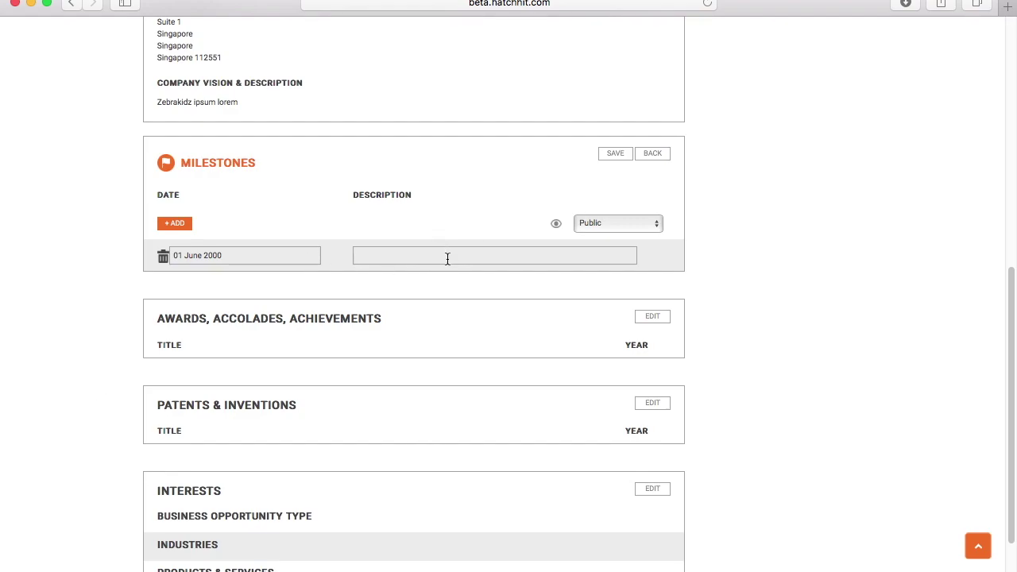
type("ZEBRA KID")
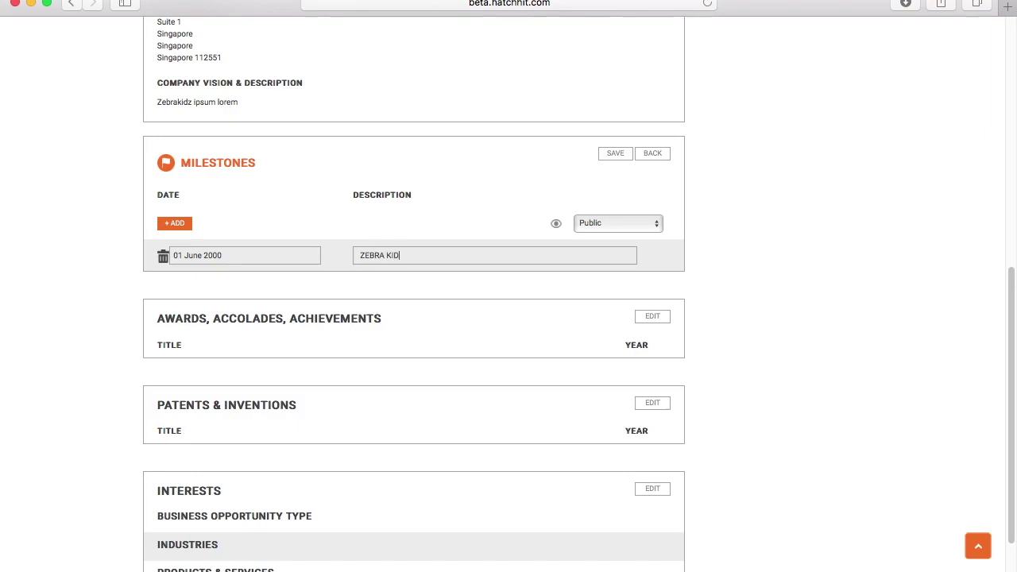
type("ZWEAR was founded by two ")
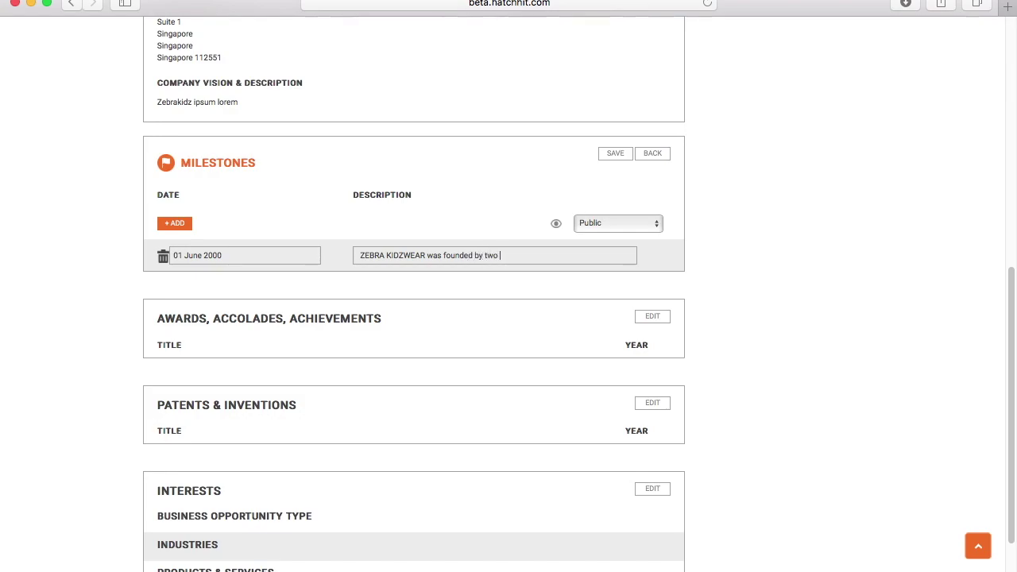
type("partners, Alan and Megan")
left_click(174, 225)
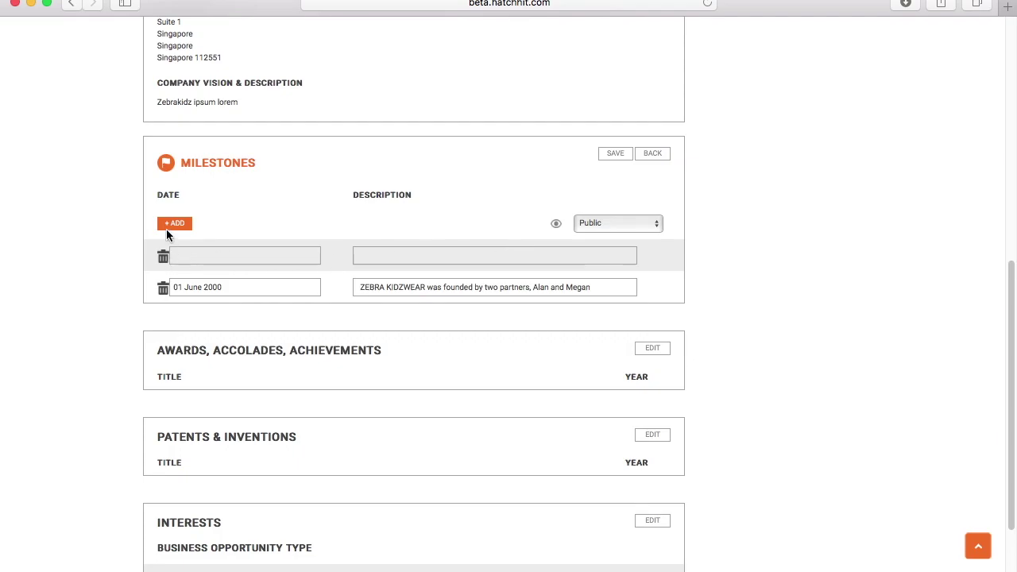
- Page the second milestone's date calendar back to the year 2002
left_click(199, 260)
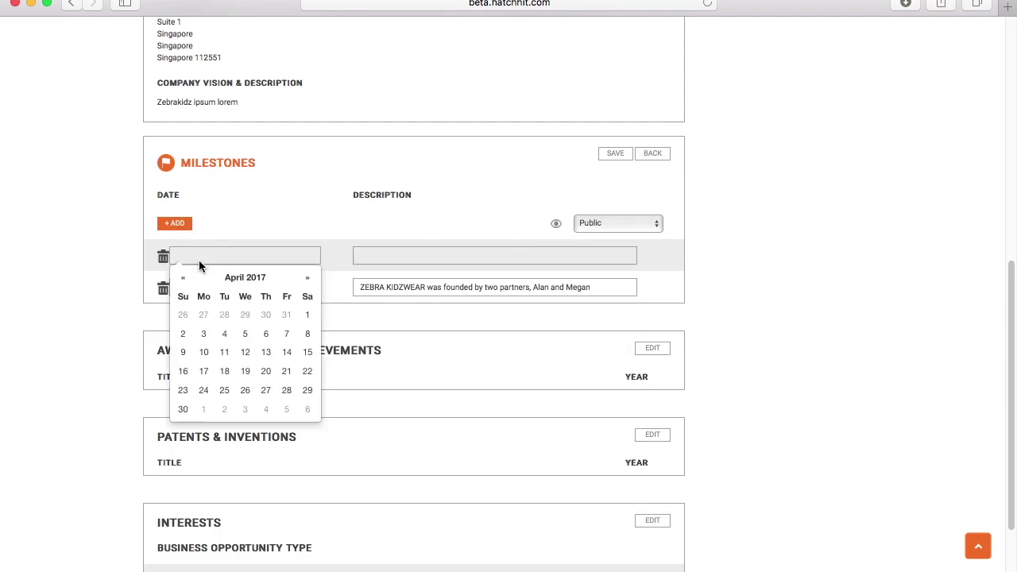
left_click(184, 279)
left_click(185, 278)
double_click(184, 279)
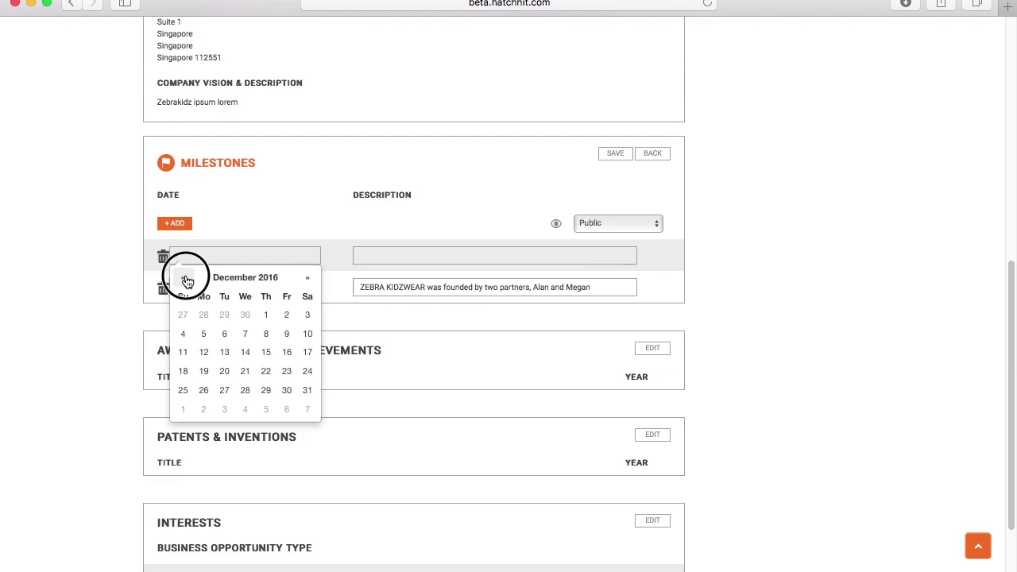
triple_click(184, 279)
double_click(185, 278)
double_click(184, 279)
left_click(245, 277)
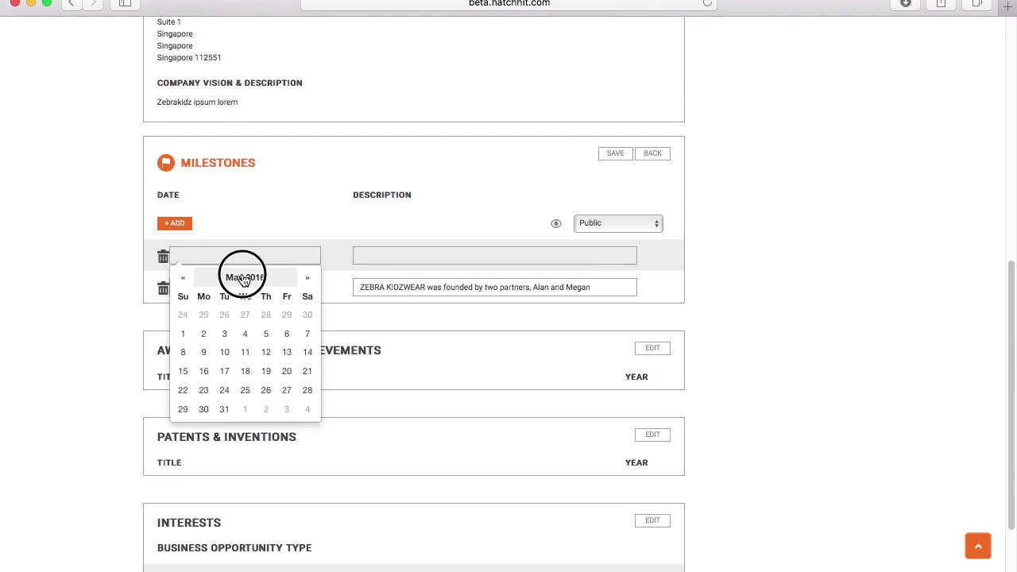
left_click(185, 279)
double_click(185, 279)
left_click(185, 279)
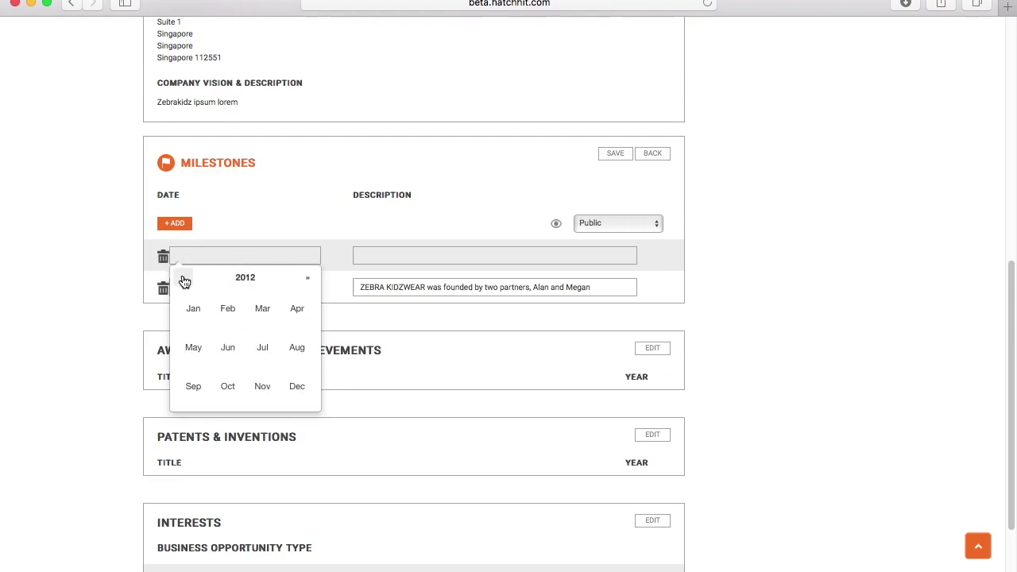
double_click(184, 279)
double_click(185, 279)
double_click(184, 279)
double_click(184, 279)
left_click(184, 279)
left_click(184, 278)
- Date the milestone 21 February 2002 and enter 'ZEBRA KIDZWEAR set up Shenzhen, China factory'
left_click(228, 309)
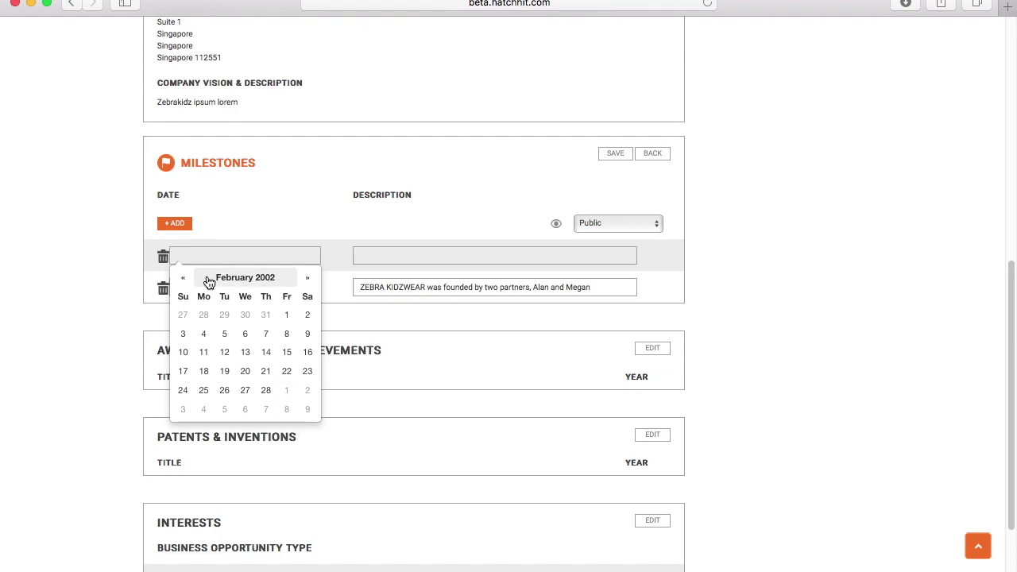
left_click(265, 371)
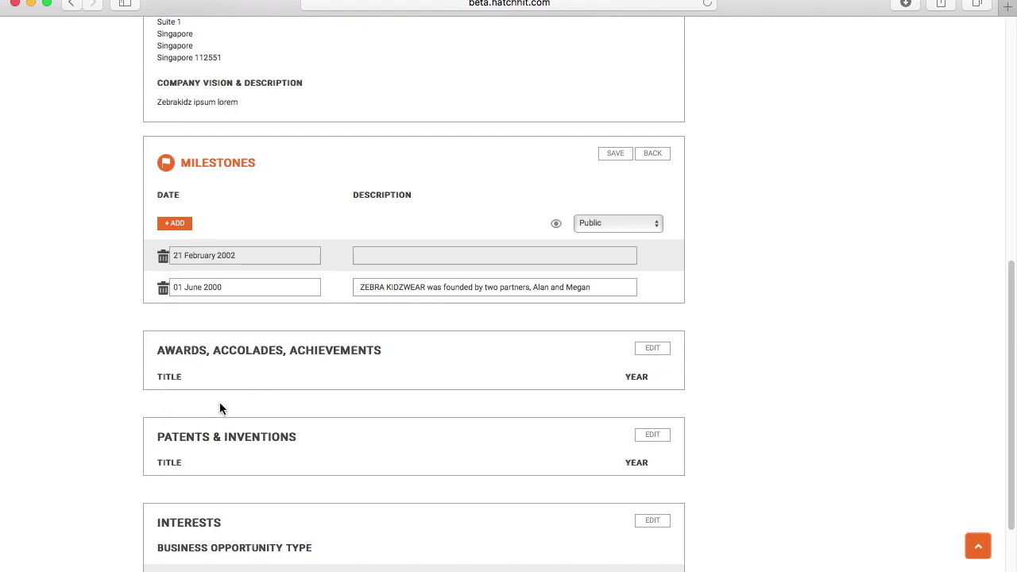
left_click(410, 255)
type("ZEBRA KIDZWEAR set up Shenzhen")
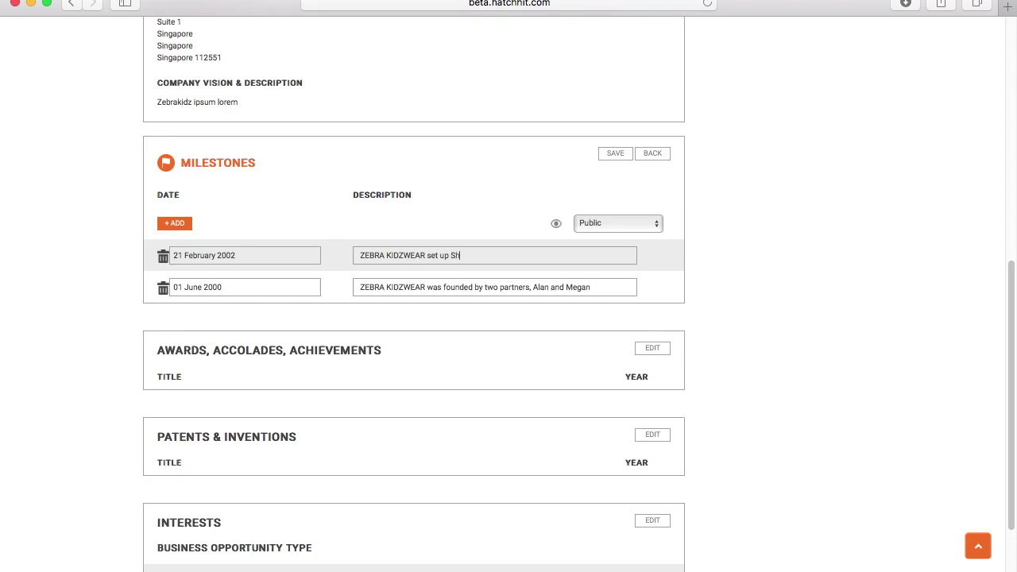
type(", China factory")
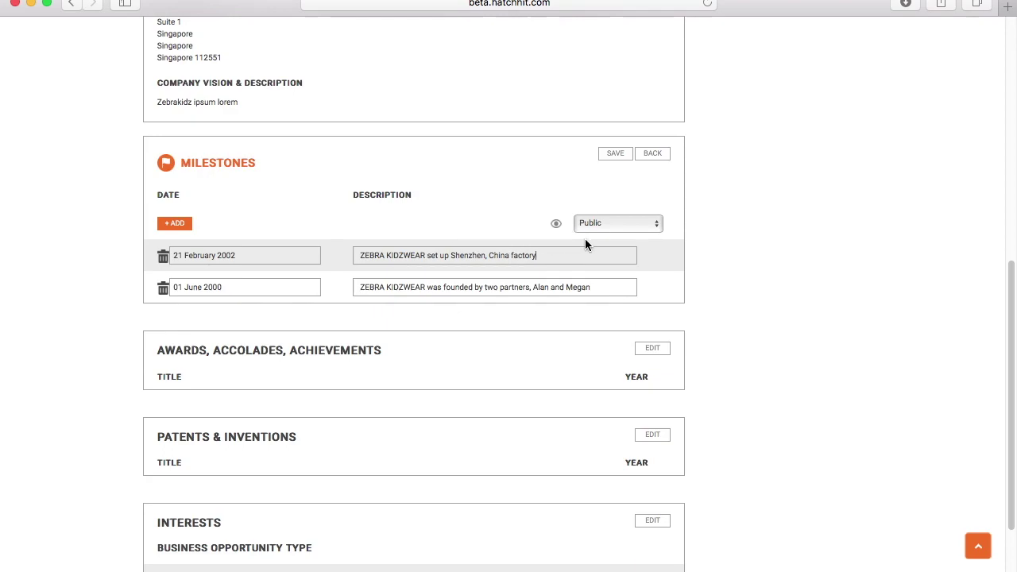
- Keep the milestones' visibility on Public and save both entries
left_click(657, 231)
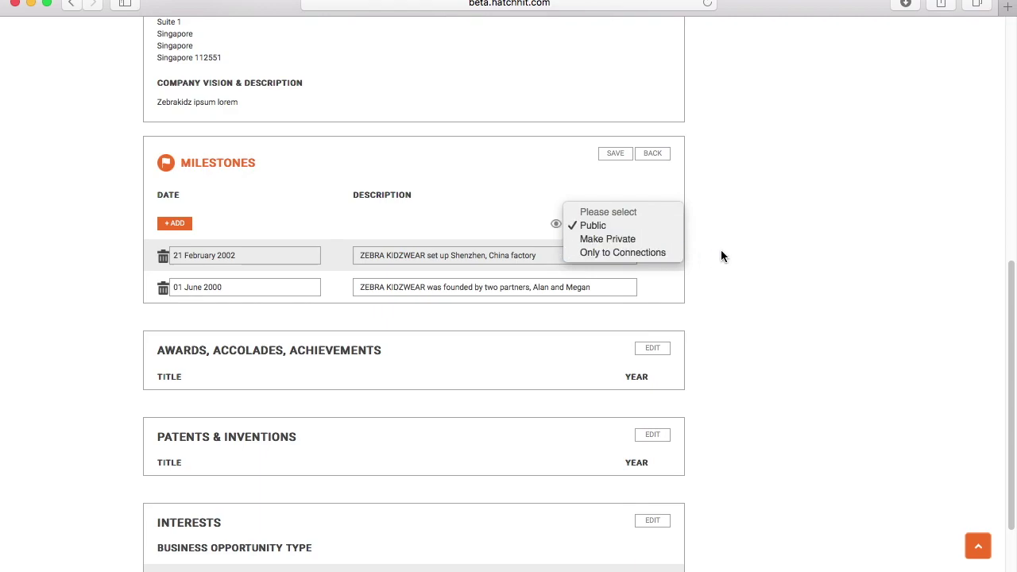
left_click(609, 227)
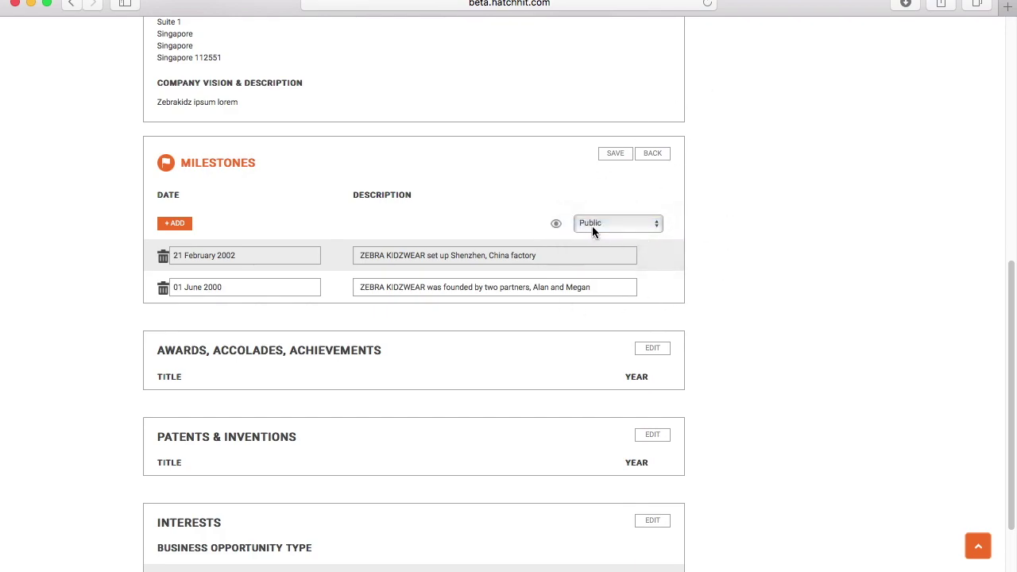
left_click(613, 153)
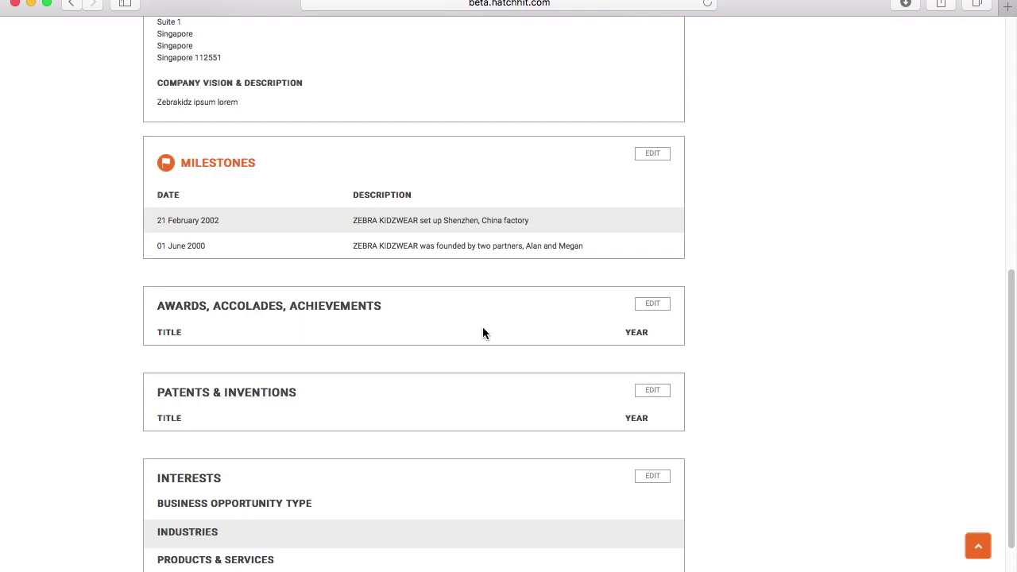
left_click(651, 305)
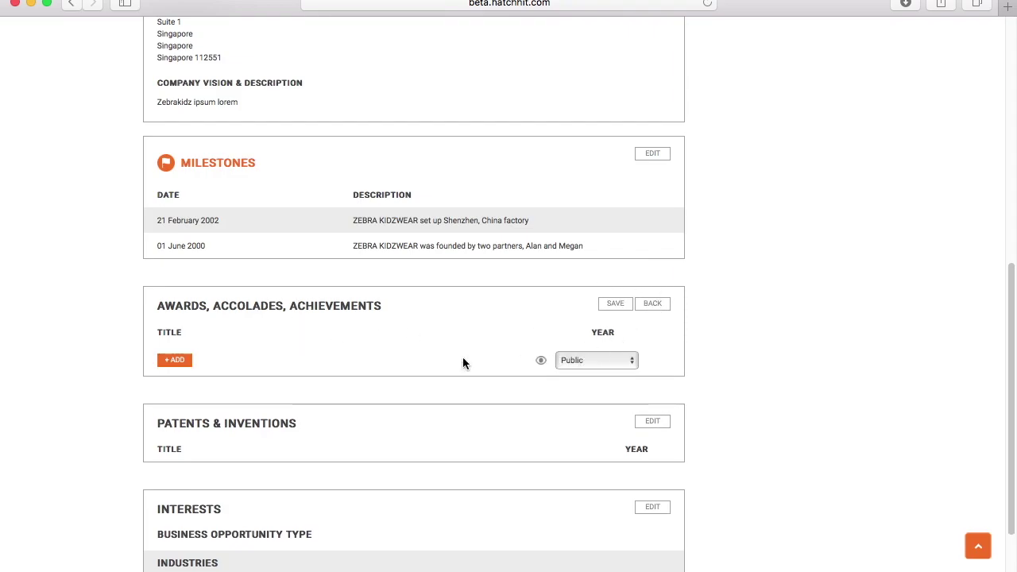
- Add the award 'Best Young Designers Award' for 2002, keep it Public, and save
left_click(174, 361)
left_click(212, 391)
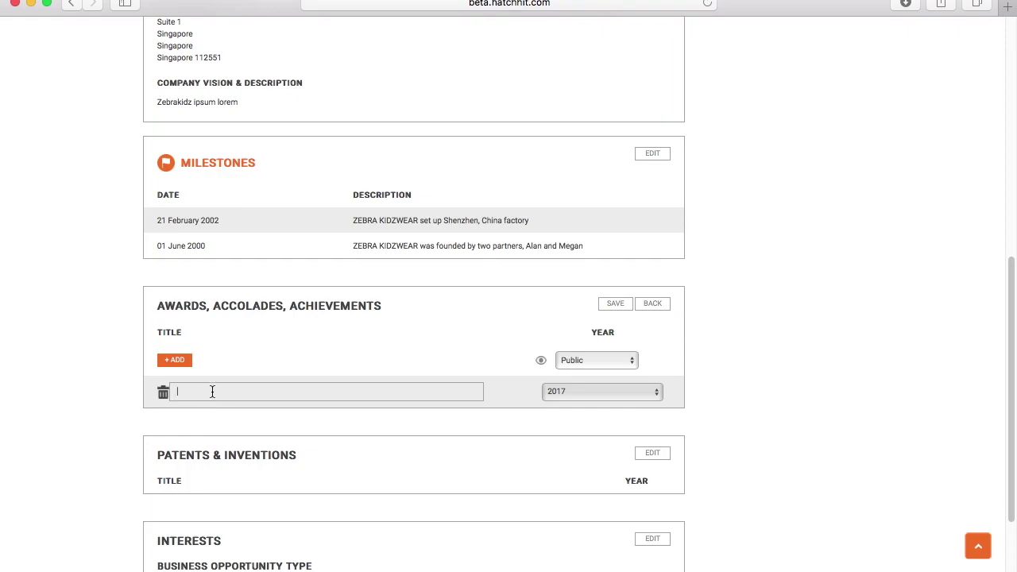
type("Best Young Designers Award")
left_click(654, 391)
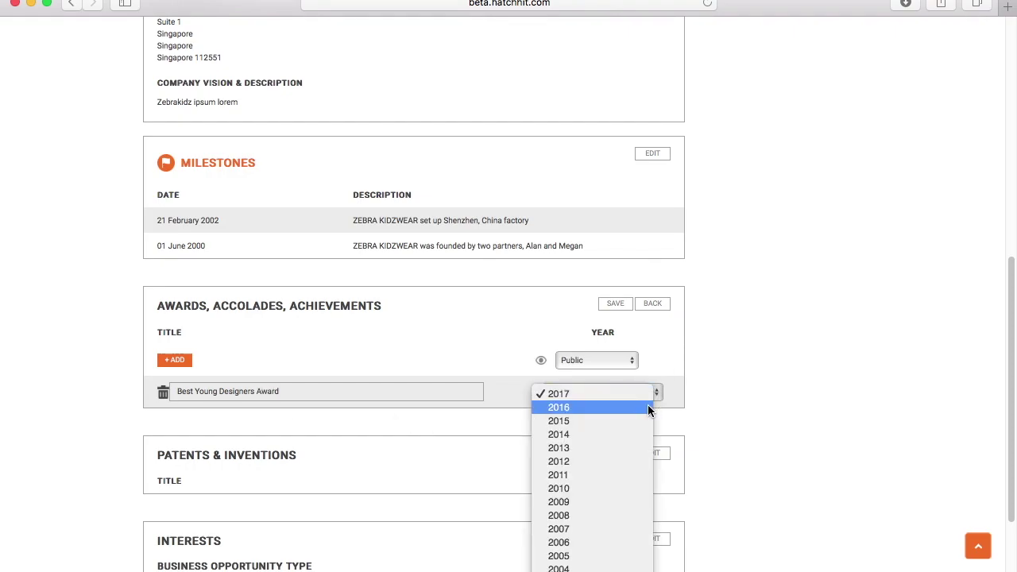
scroll(555, 560, "down", 3)
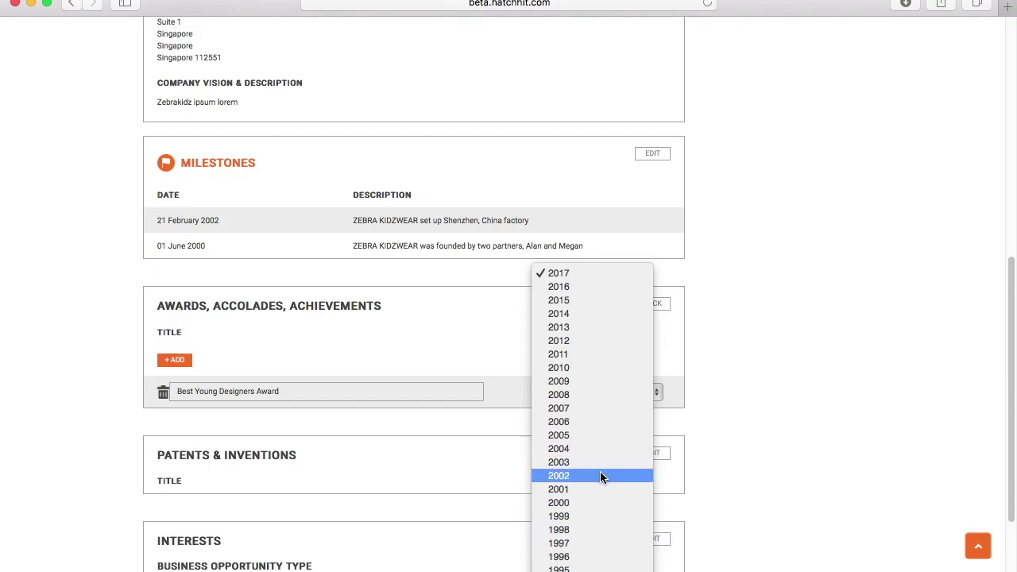
left_click(601, 475)
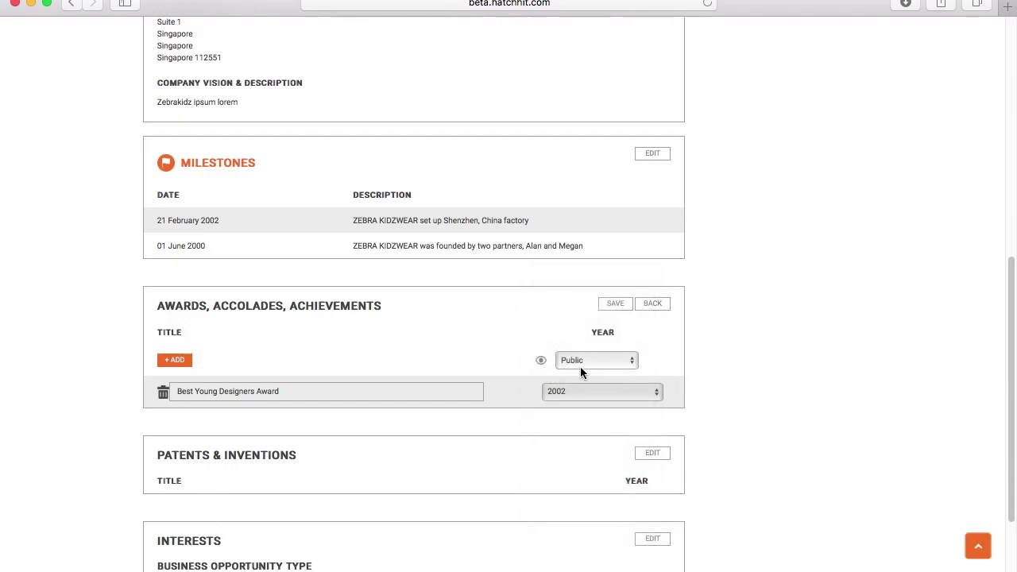
left_click(630, 360)
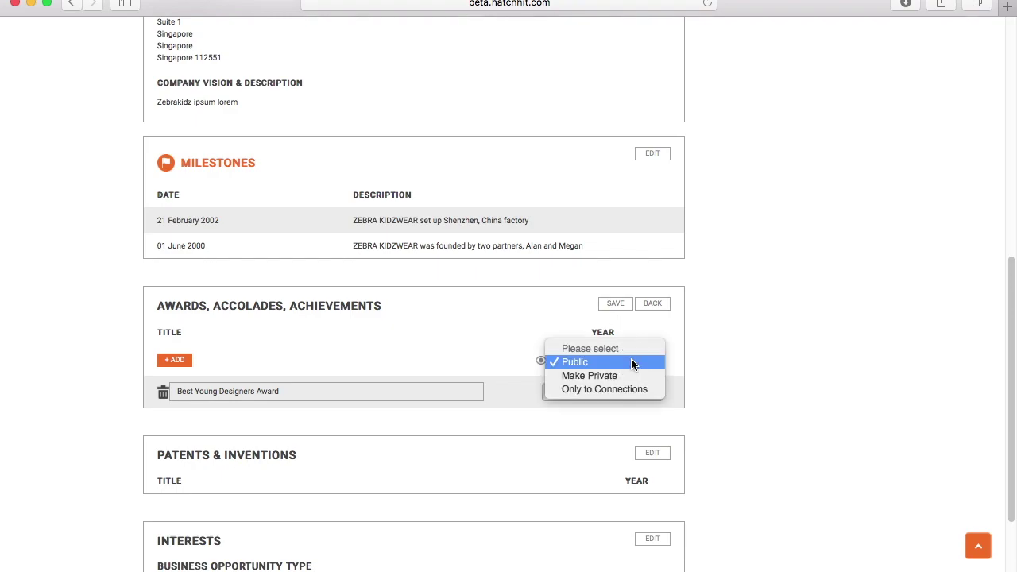
left_click(747, 362)
left_click(613, 306)
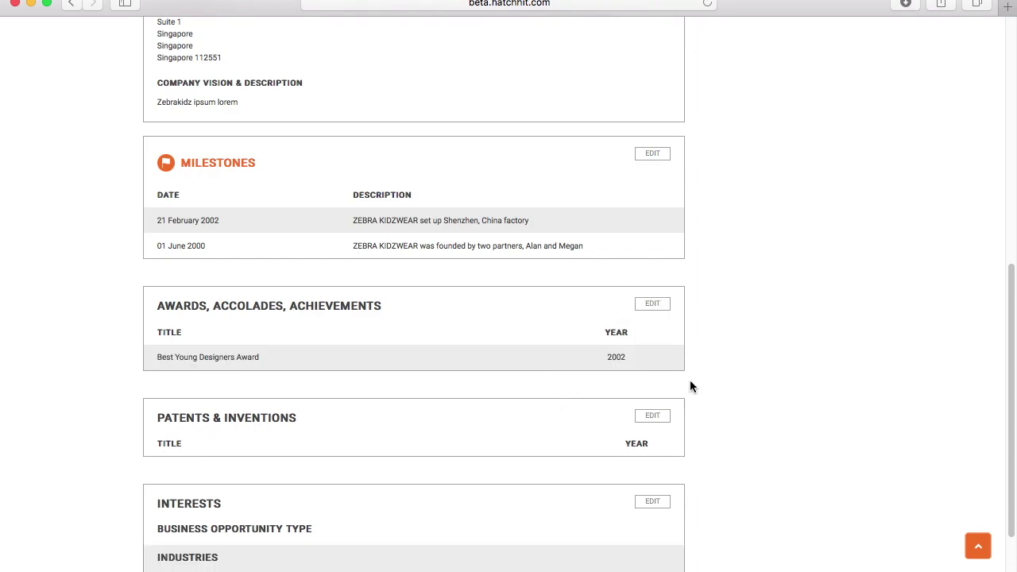
scroll(689, 387, "down", 2)
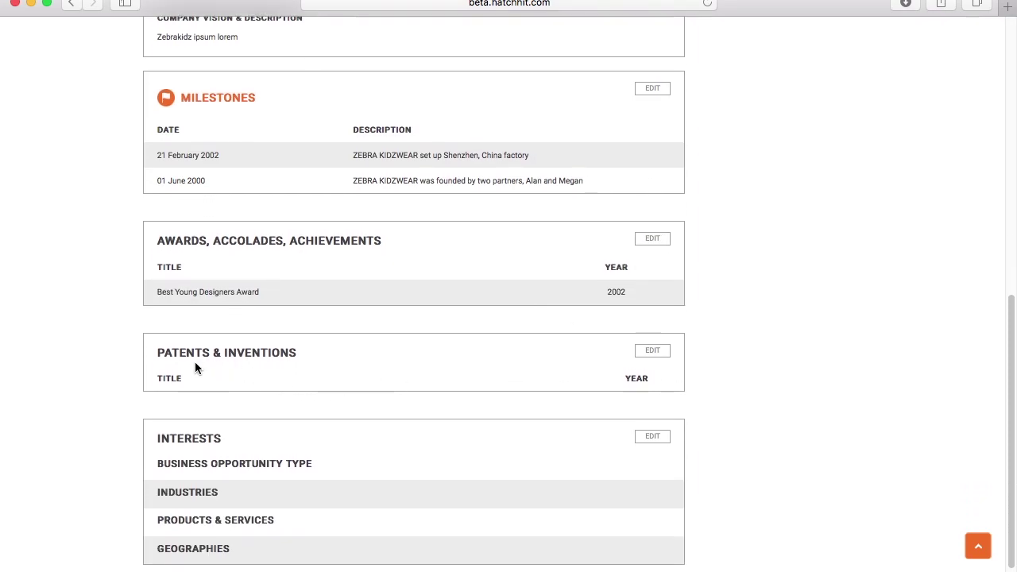
left_click(654, 350)
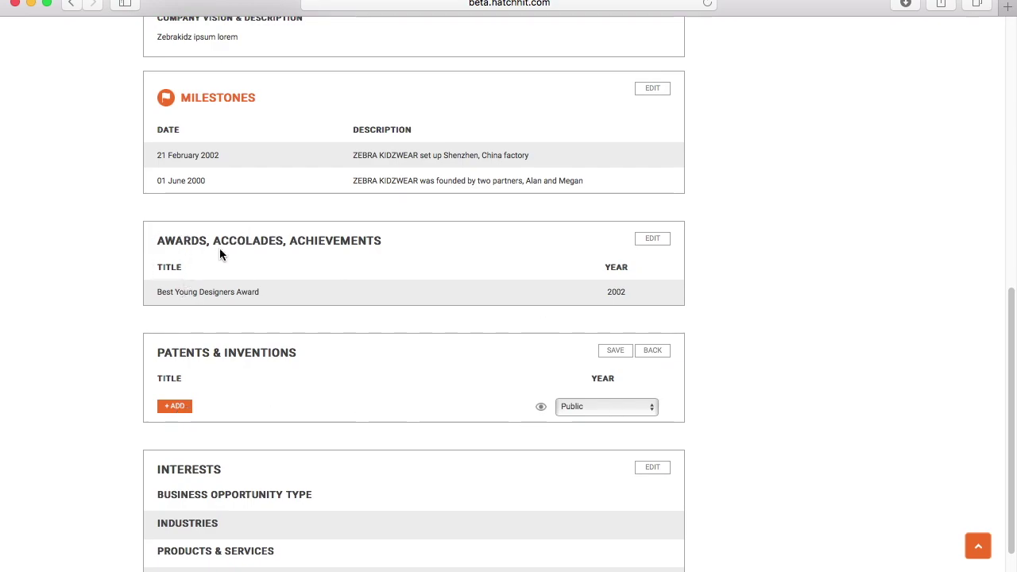
left_click(189, 406)
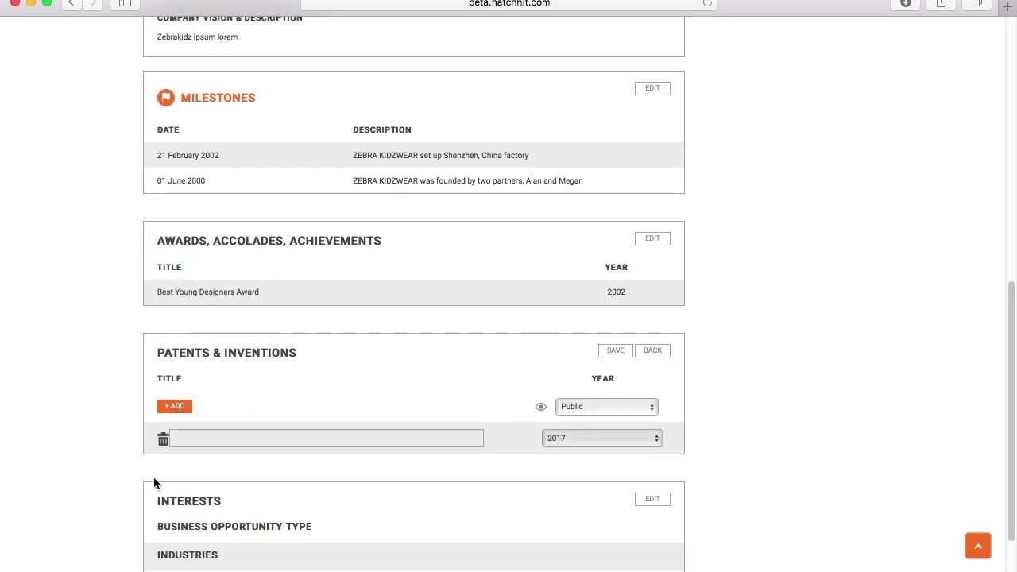
left_click(163, 441)
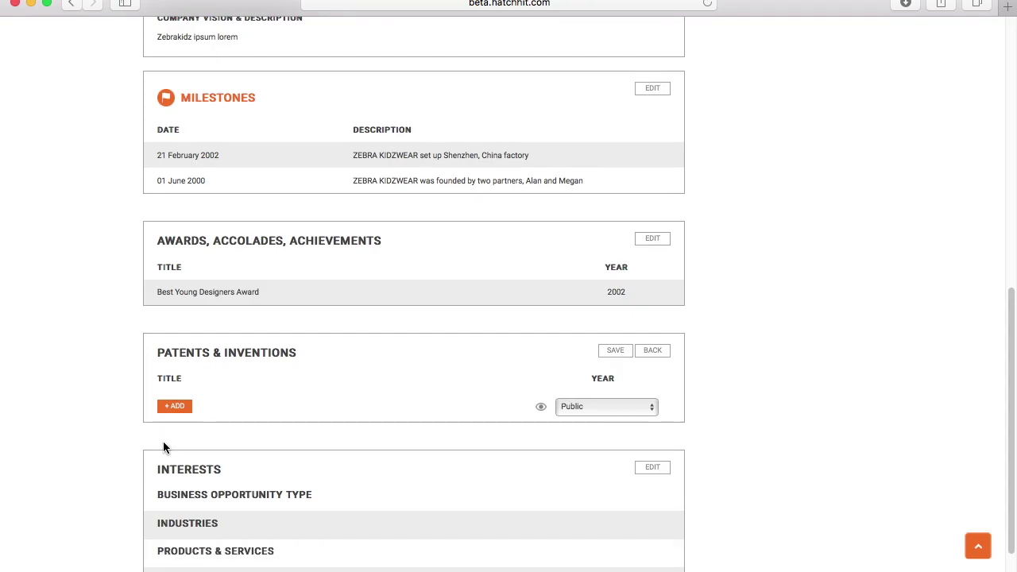
left_click(652, 352)
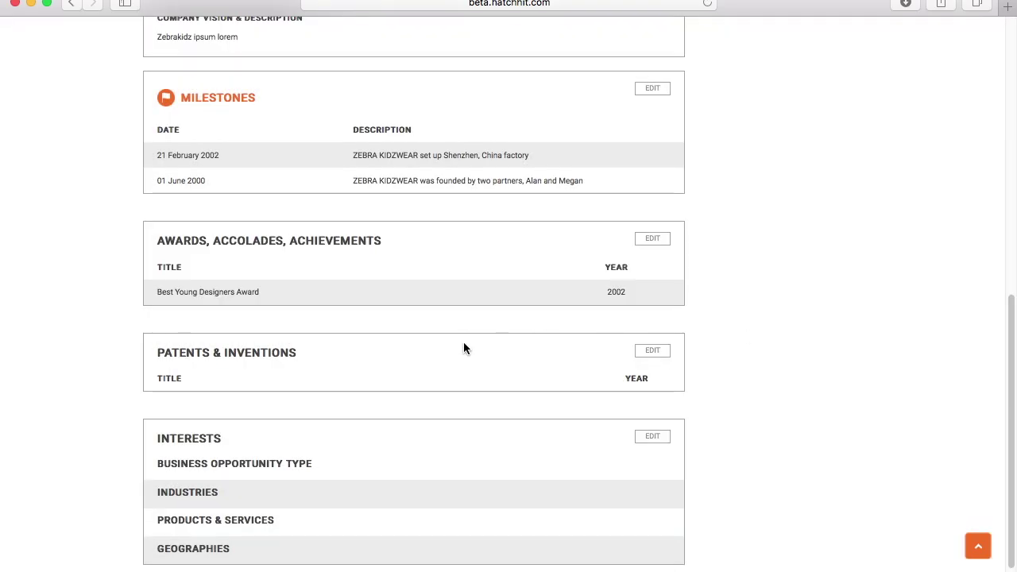
scroll(464, 345, "down", 2)
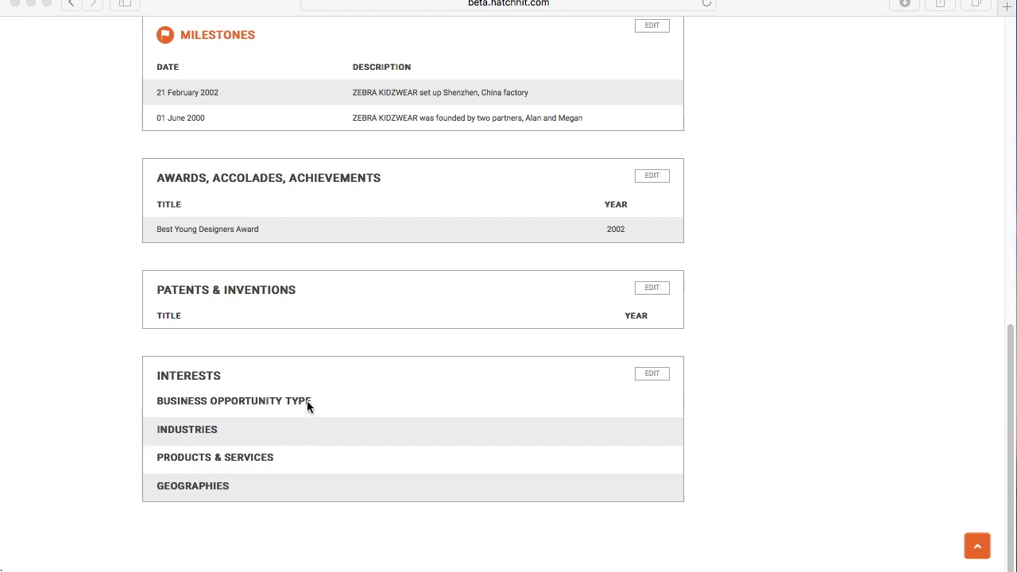
- Tick Distribution/Dealership and Buyers/Sourcing as opportunity types with visibility Public
left_click(650, 374)
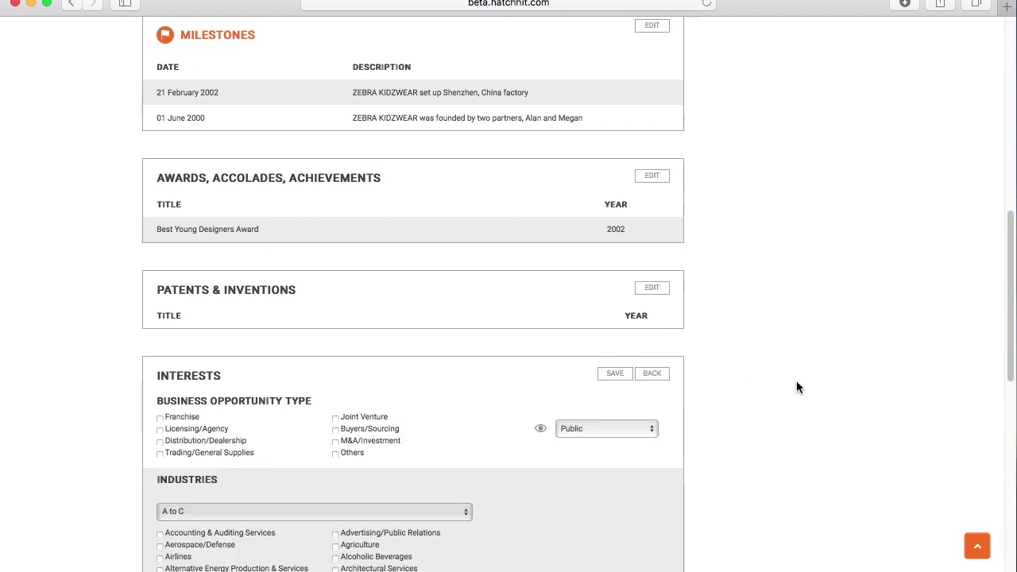
left_click_drag(1012, 347, 1010, 440)
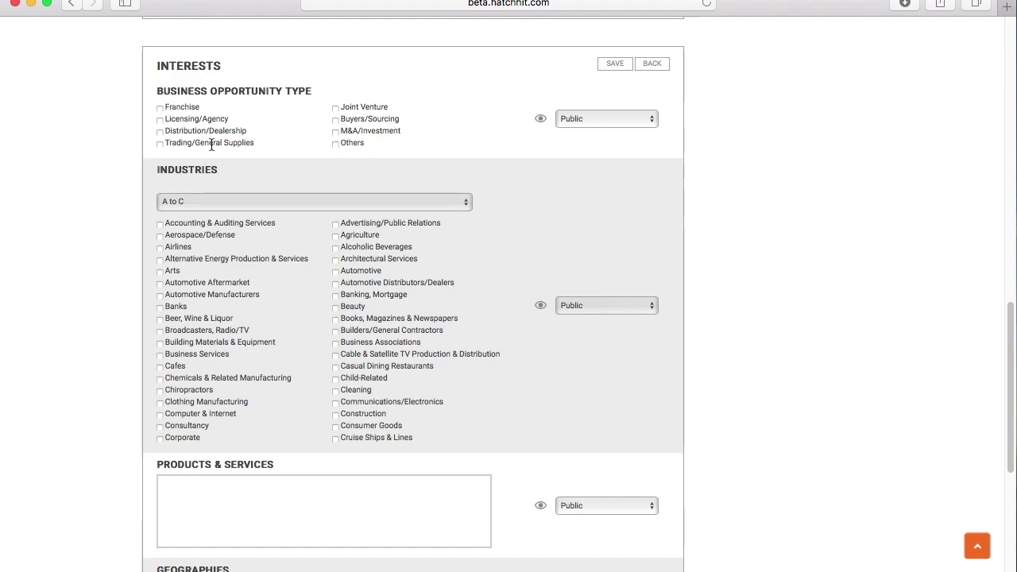
left_click(161, 132)
left_click(336, 120)
left_click(655, 120)
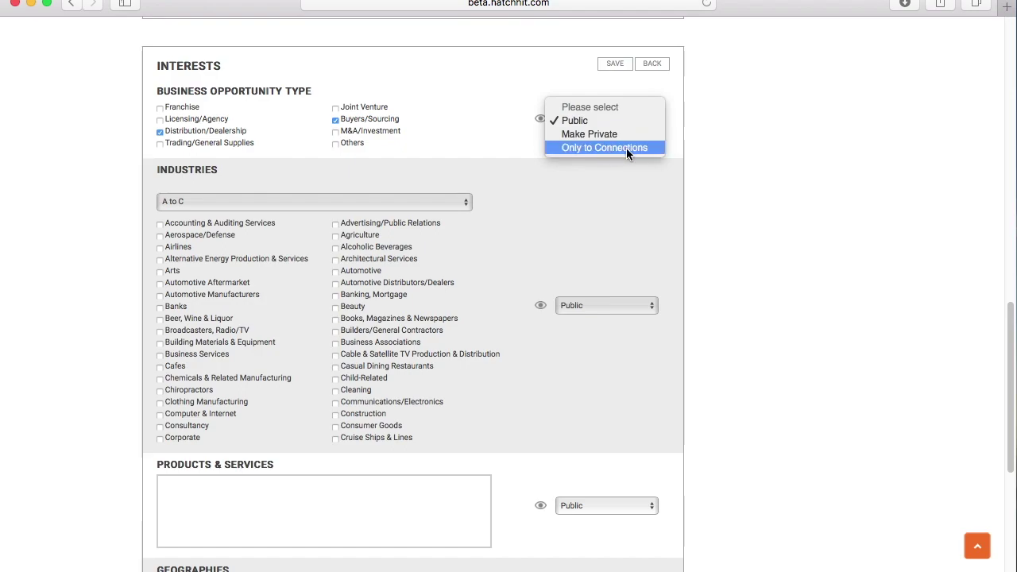
left_click(586, 123)
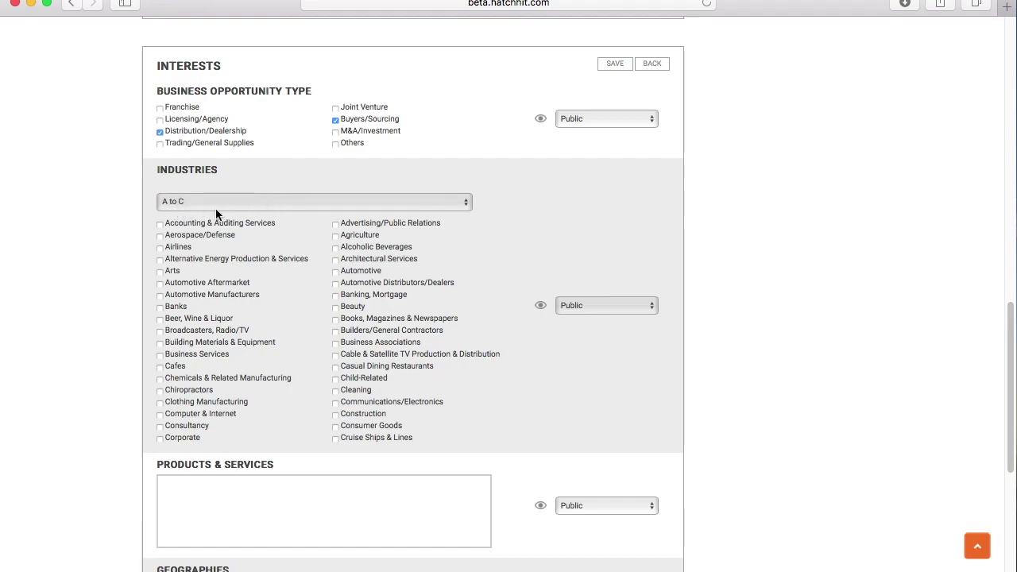
- Tick the A to C industries Child-Related, Consumer Goods and Clothing Manufacturing
left_click(467, 202)
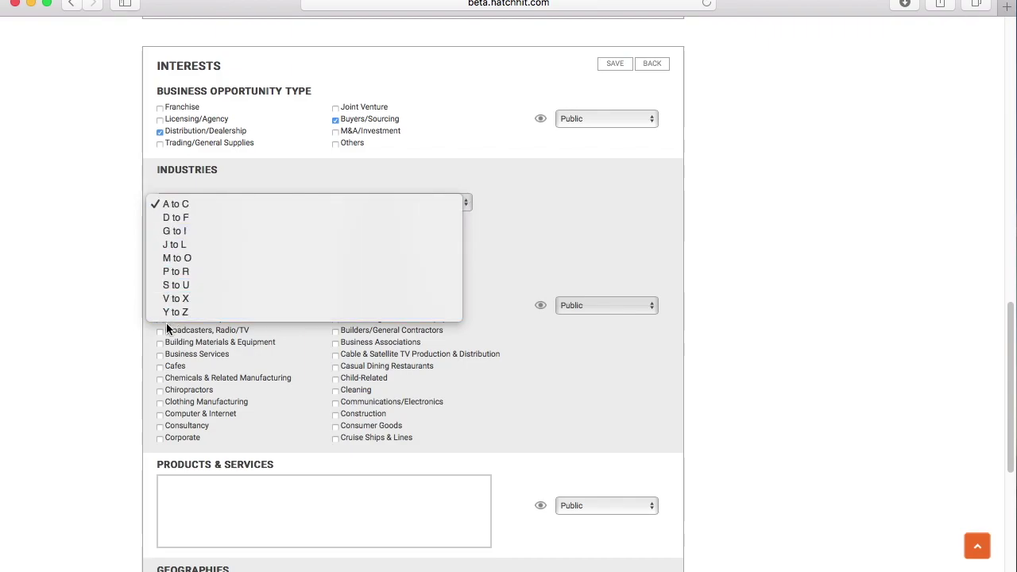
left_click(558, 227)
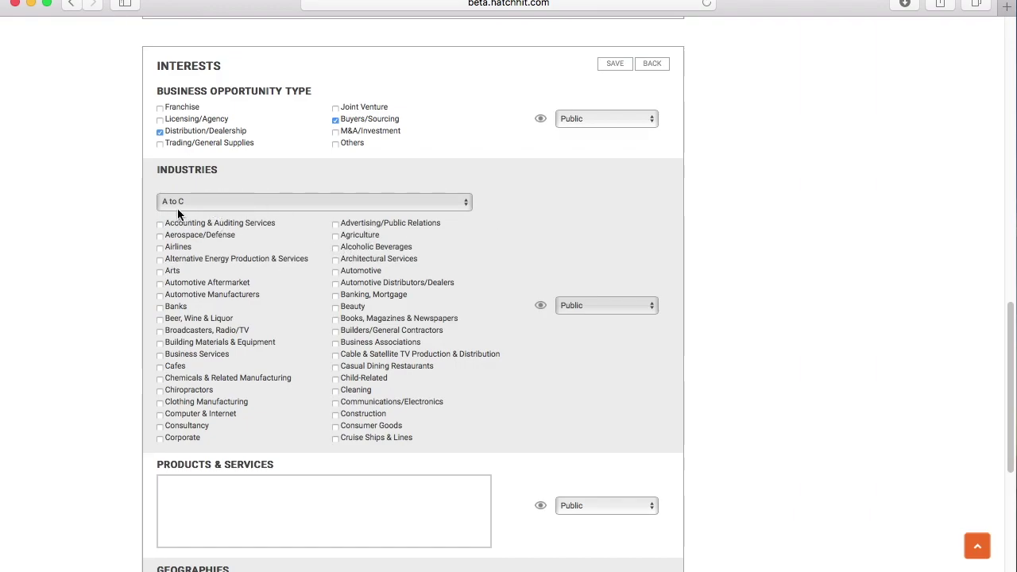
left_click(336, 380)
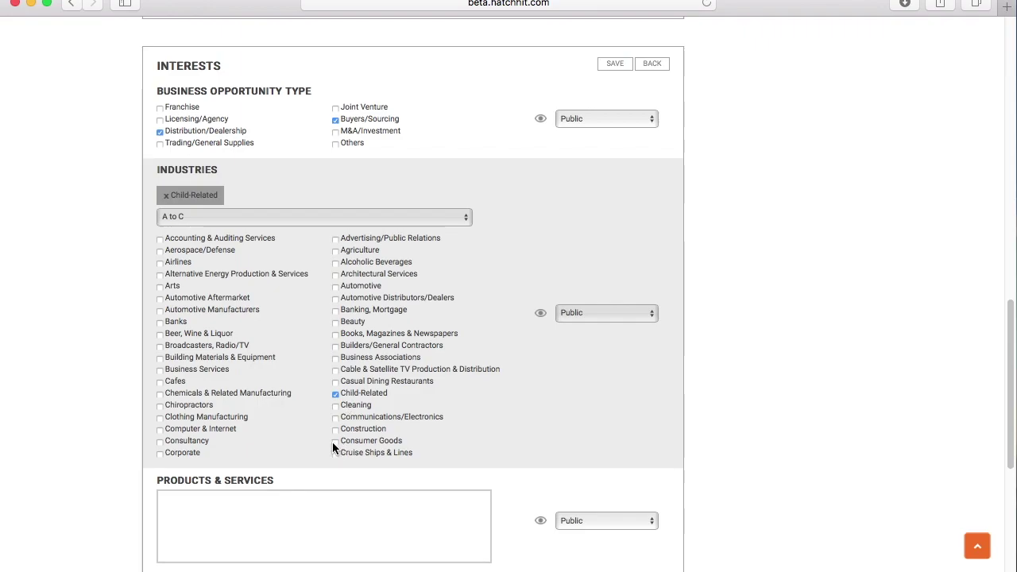
left_click(326, 443)
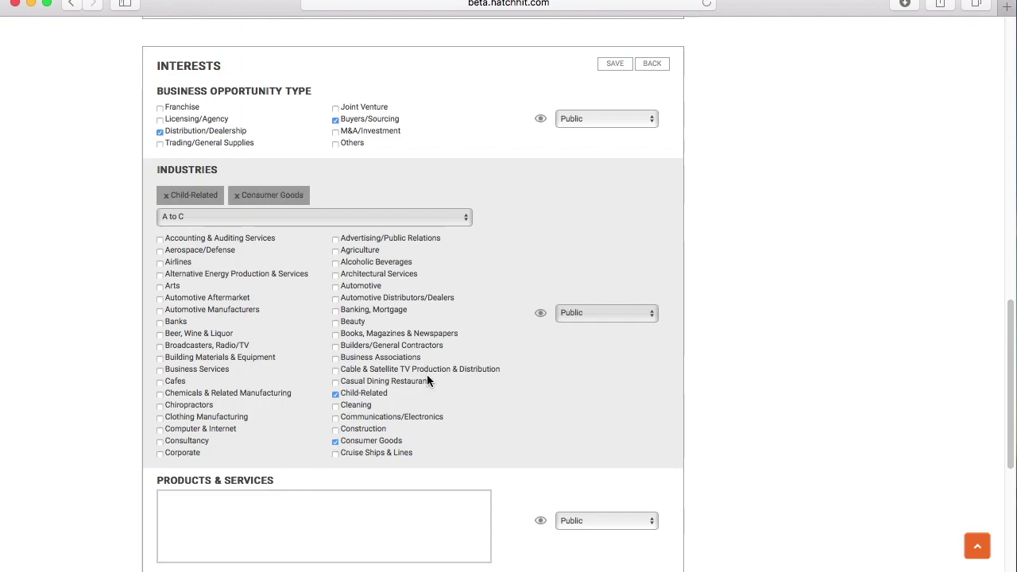
scroll(382, 362, "down", 2)
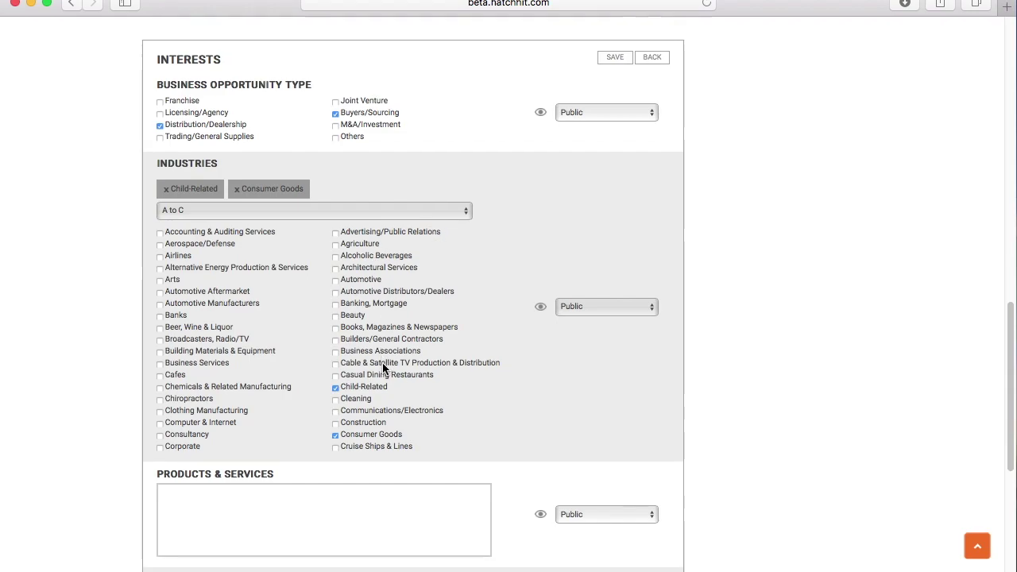
scroll(393, 395, "down", 1)
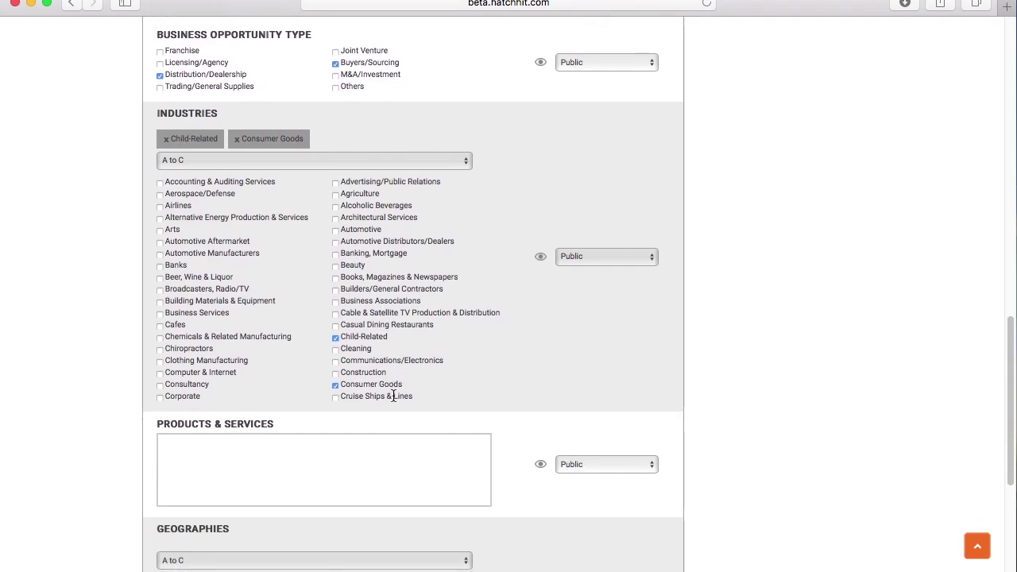
left_click(159, 361)
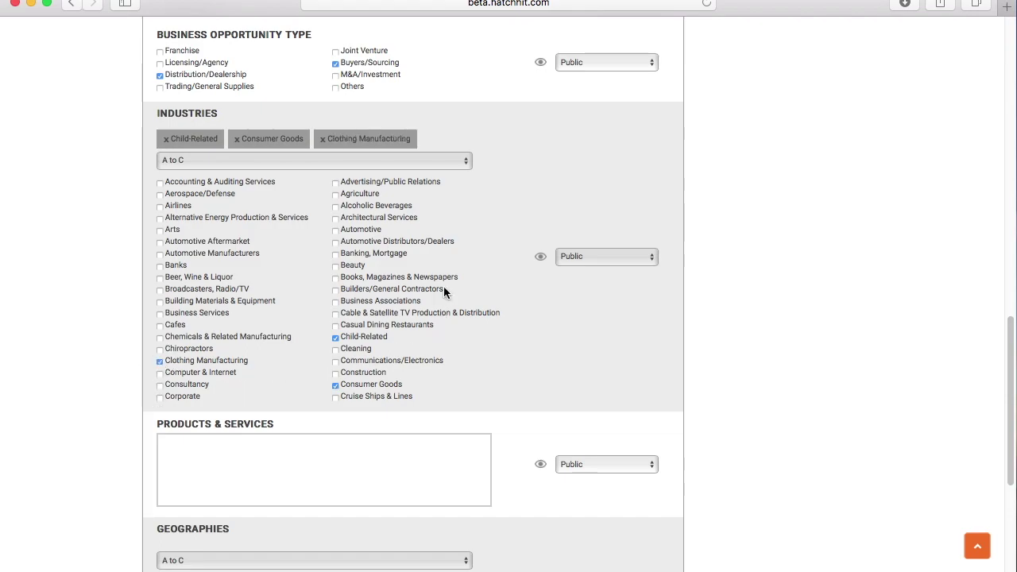
- Add Fashion Related from D to F and Health & Fitness from G to I
left_click(461, 162)
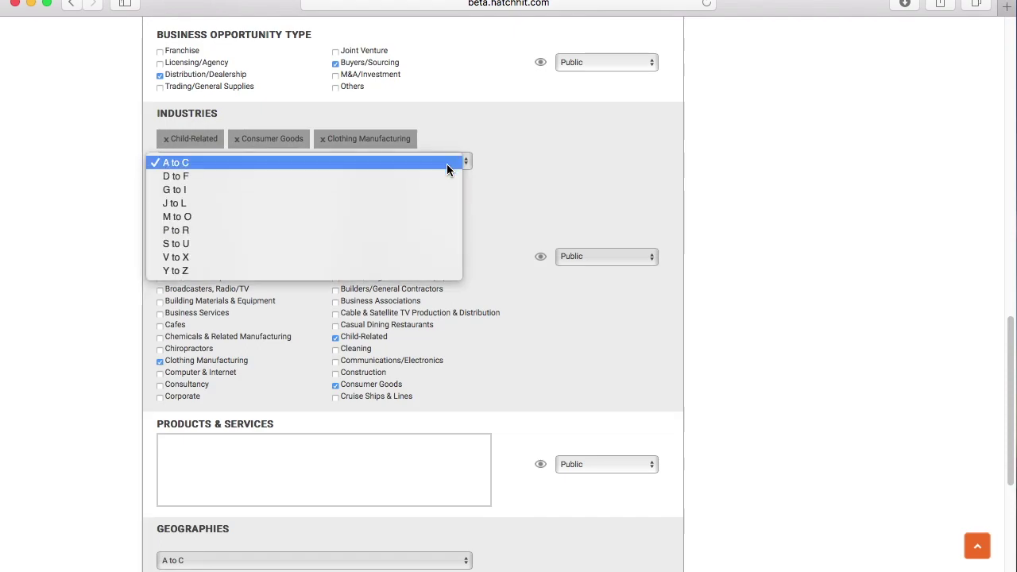
left_click(442, 176)
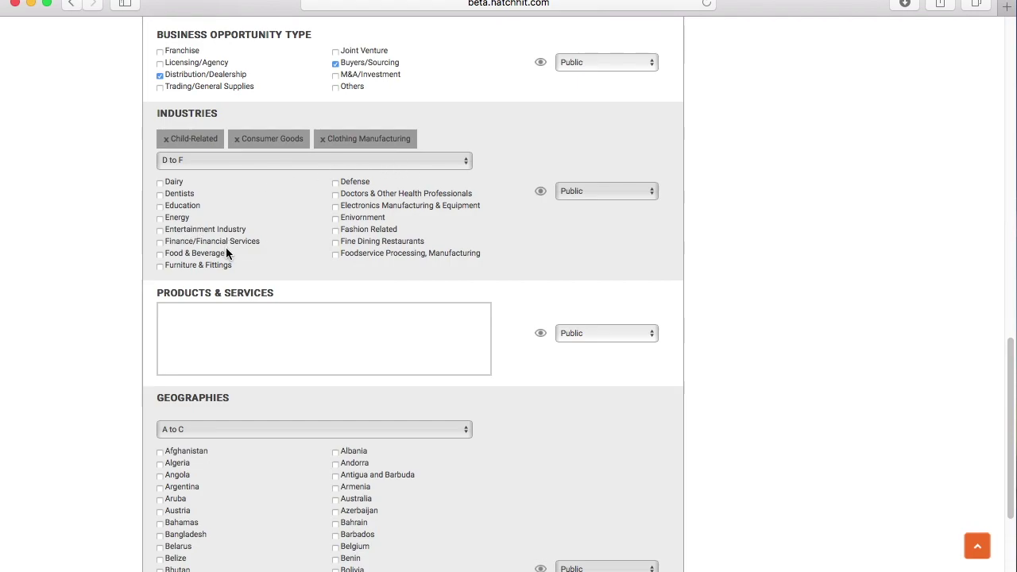
left_click(335, 230)
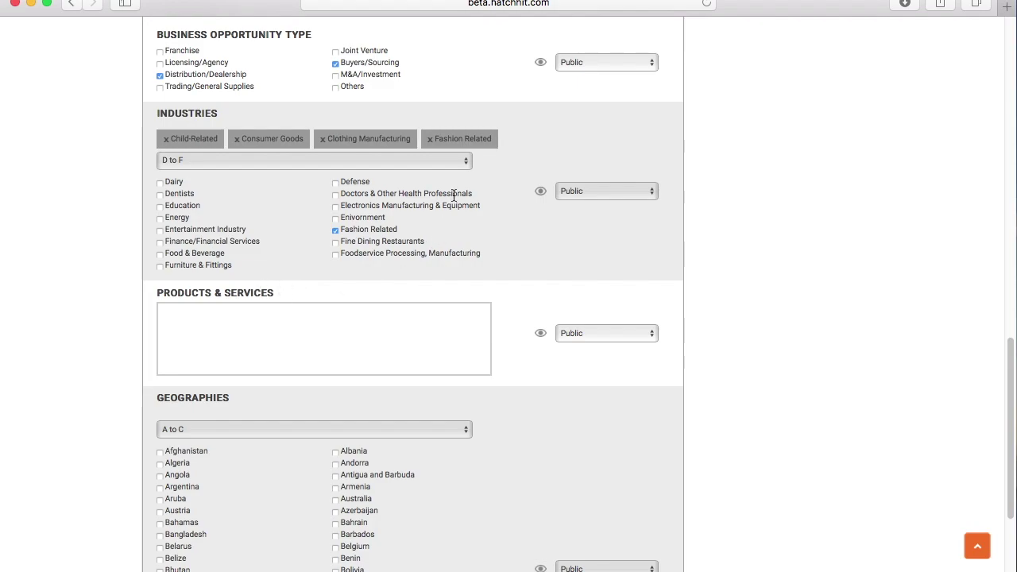
left_click(466, 161)
left_click(325, 176)
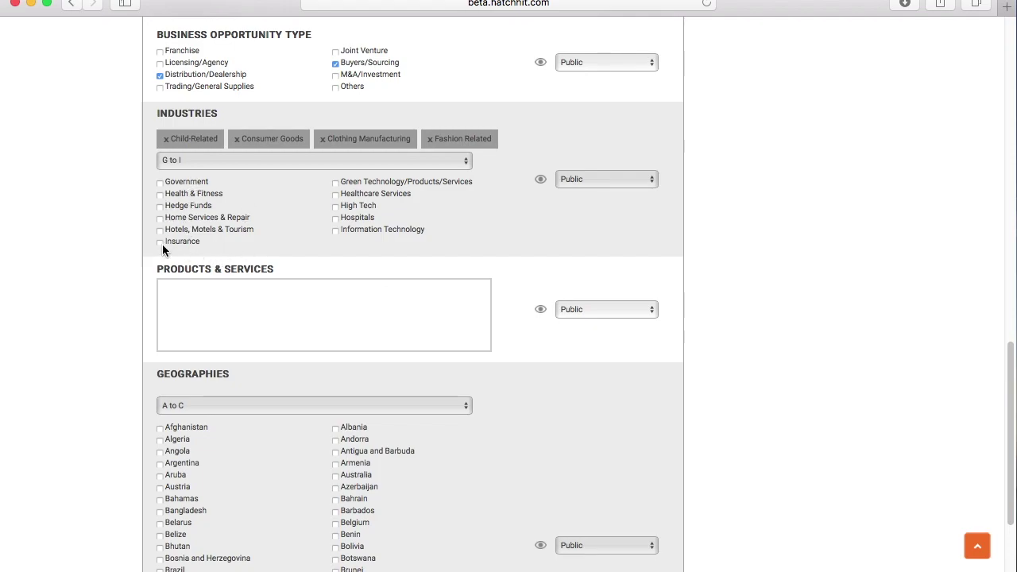
left_click(160, 197)
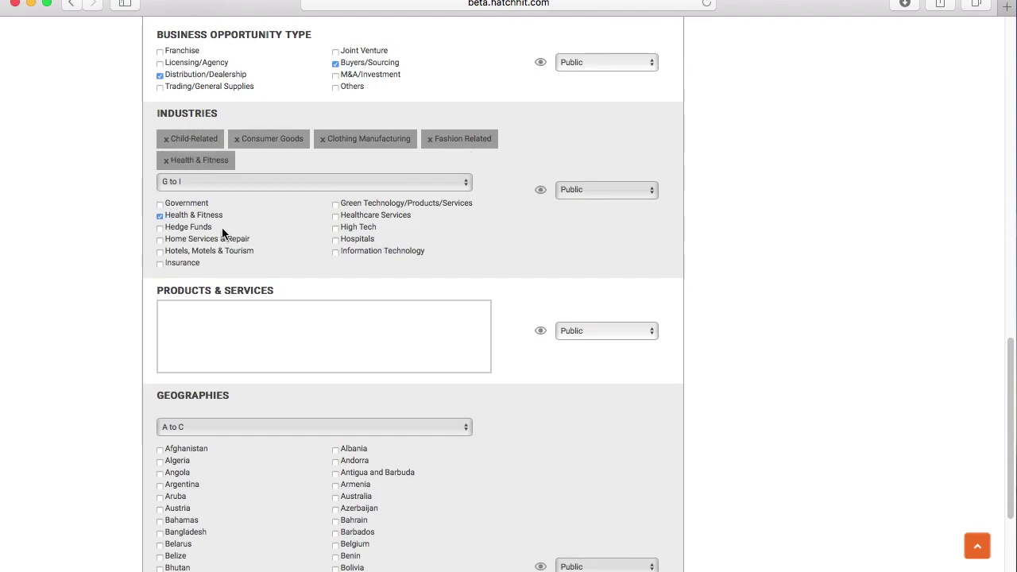
- Add Nutritional & Dietary Suppliments & Services from the M to O industries
left_click(466, 185)
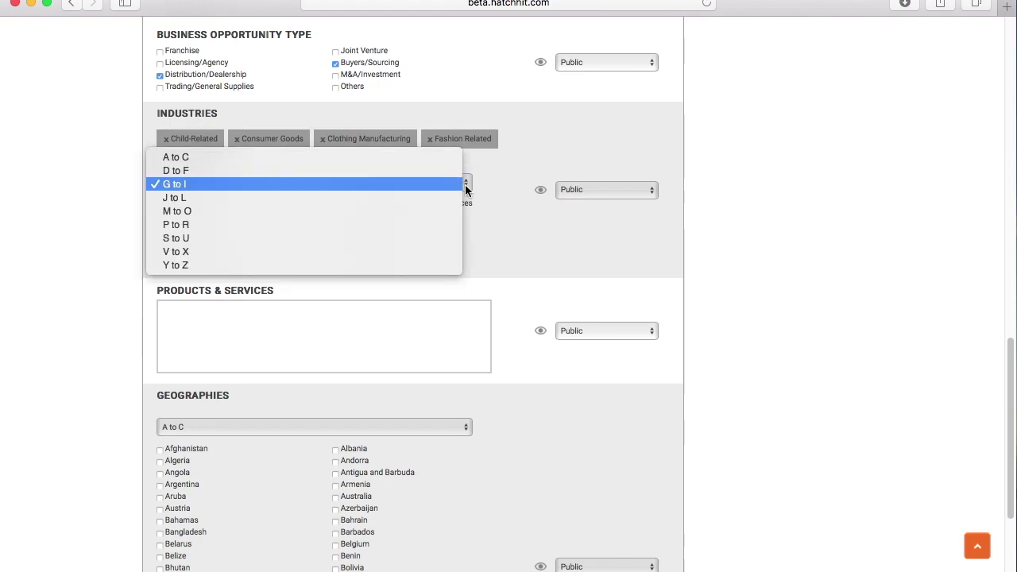
left_click(231, 195)
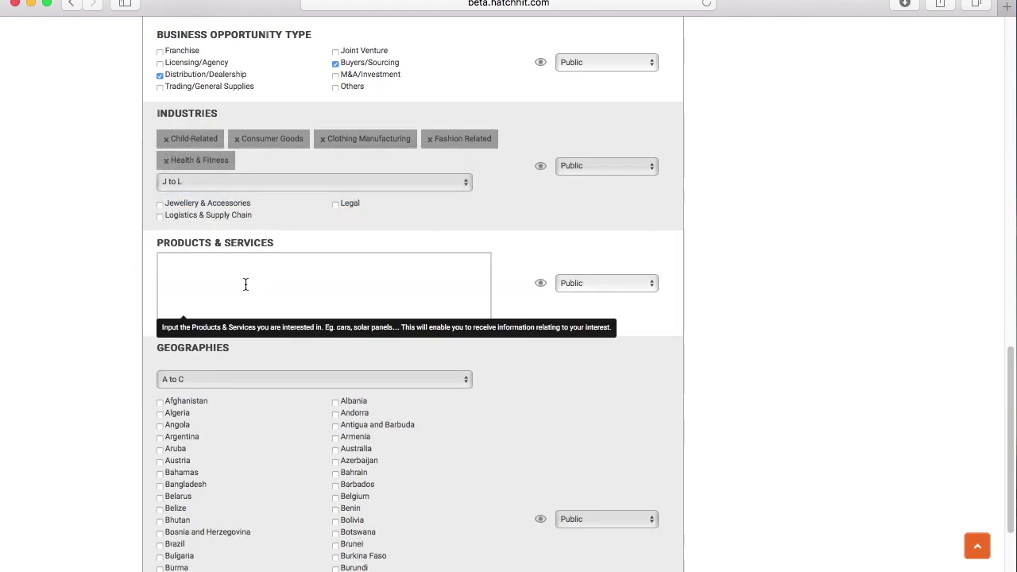
left_click(470, 184)
left_click(466, 206)
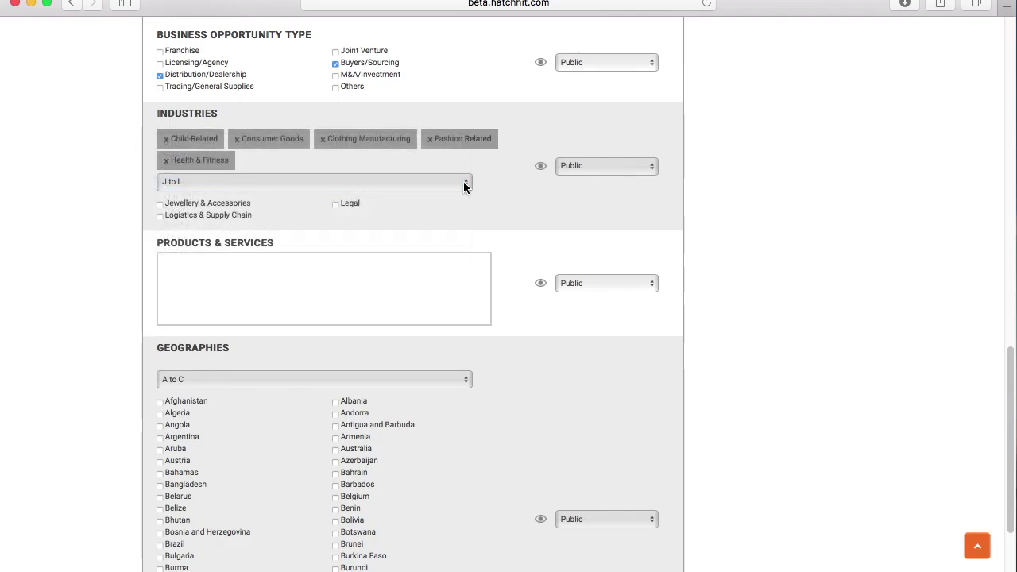
left_click(465, 184)
left_click(453, 199)
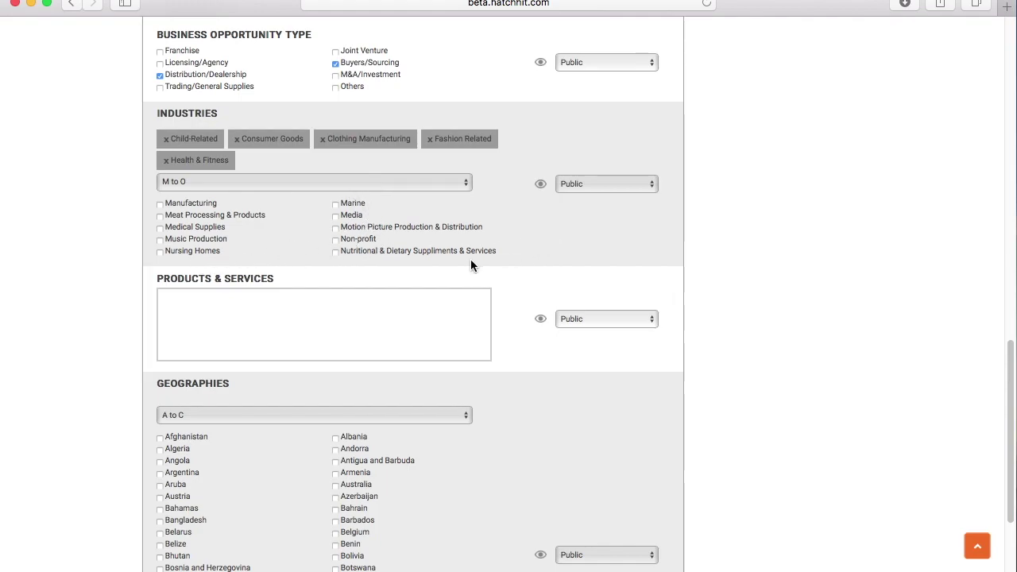
left_click(336, 253)
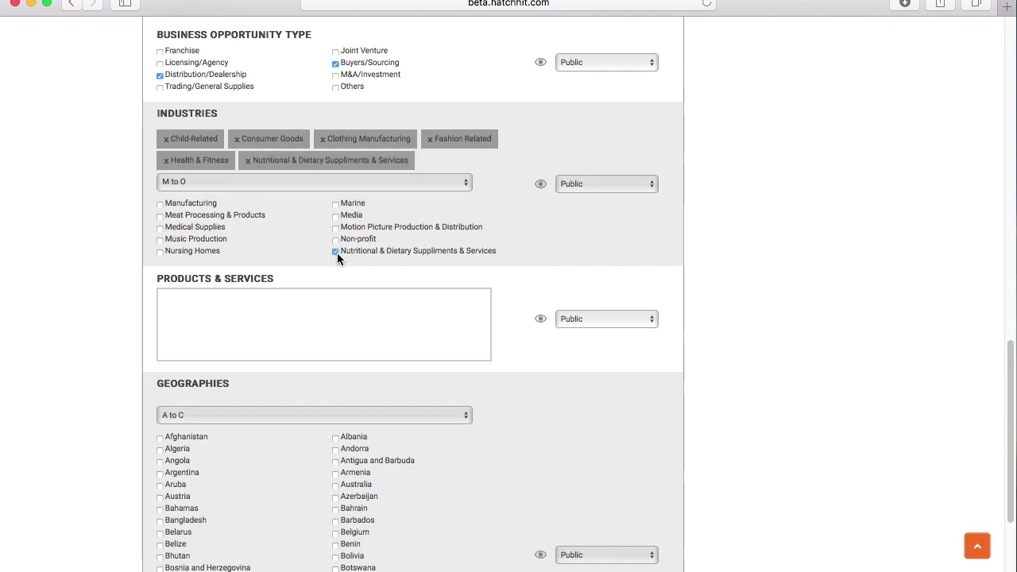
left_click(470, 184)
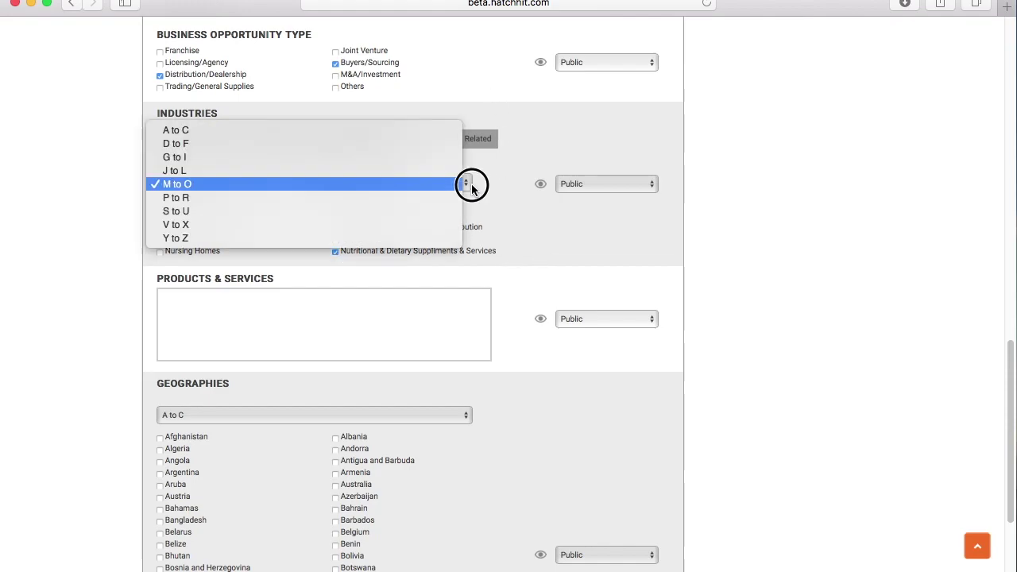
left_click(557, 228)
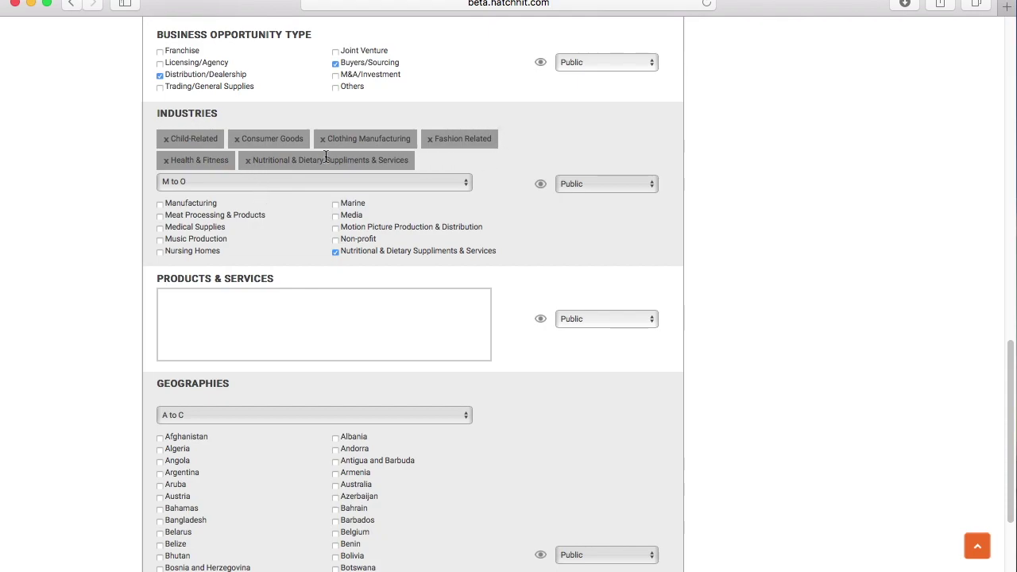
scroll(328, 157, "down", 2)
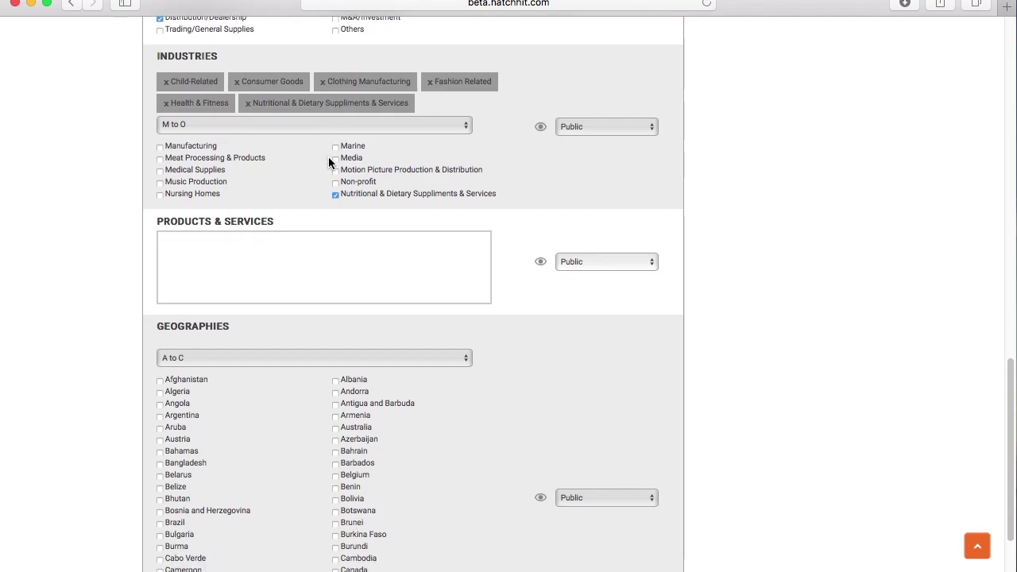
left_click(653, 128)
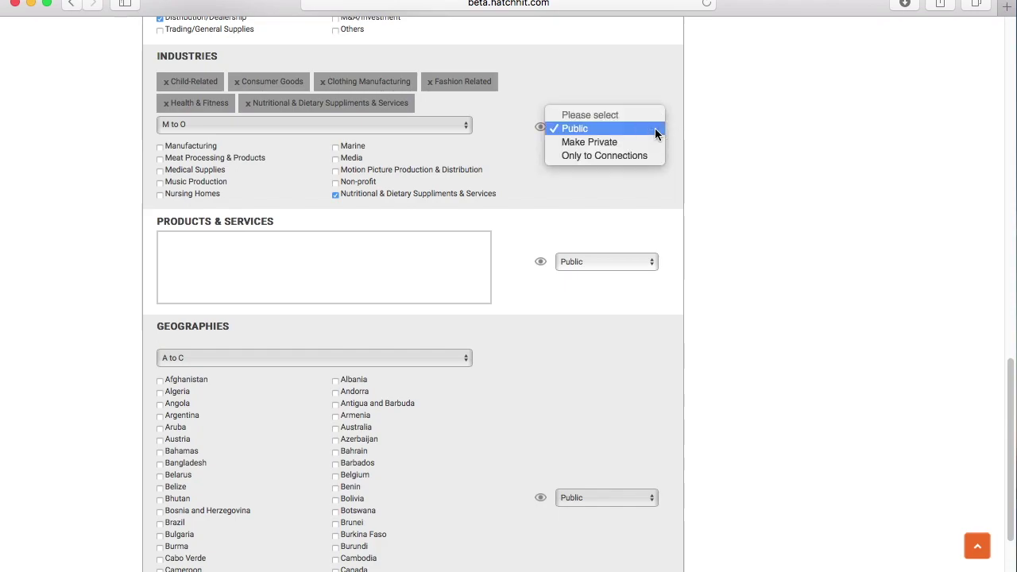
left_click(654, 128)
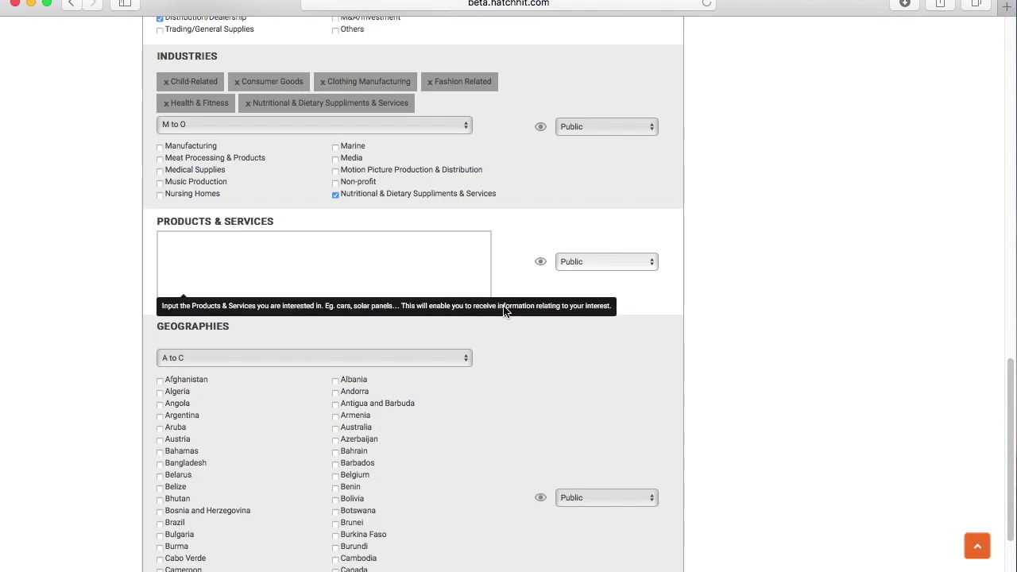
- Enter the tags kids wear distribution, fashion distribution, children and kids in Products & Services
left_click(315, 247)
type("kids")
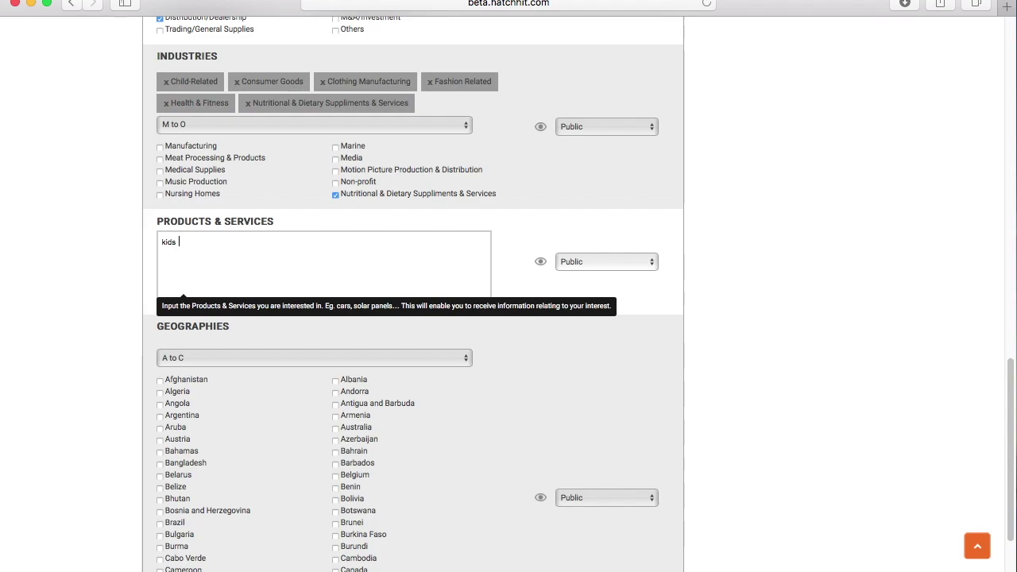
type(" wear distribut")
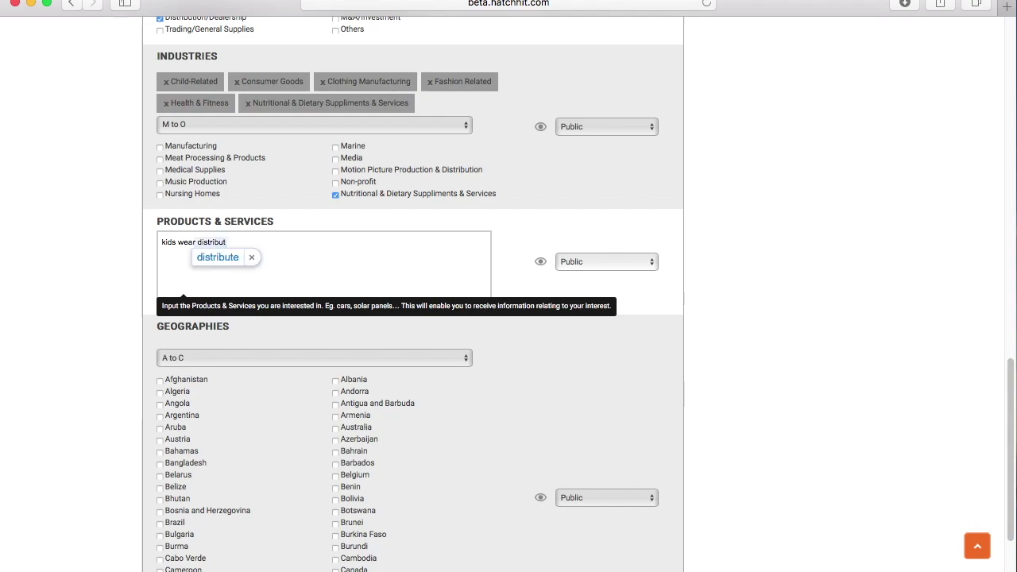
type("ion")
key("Return")
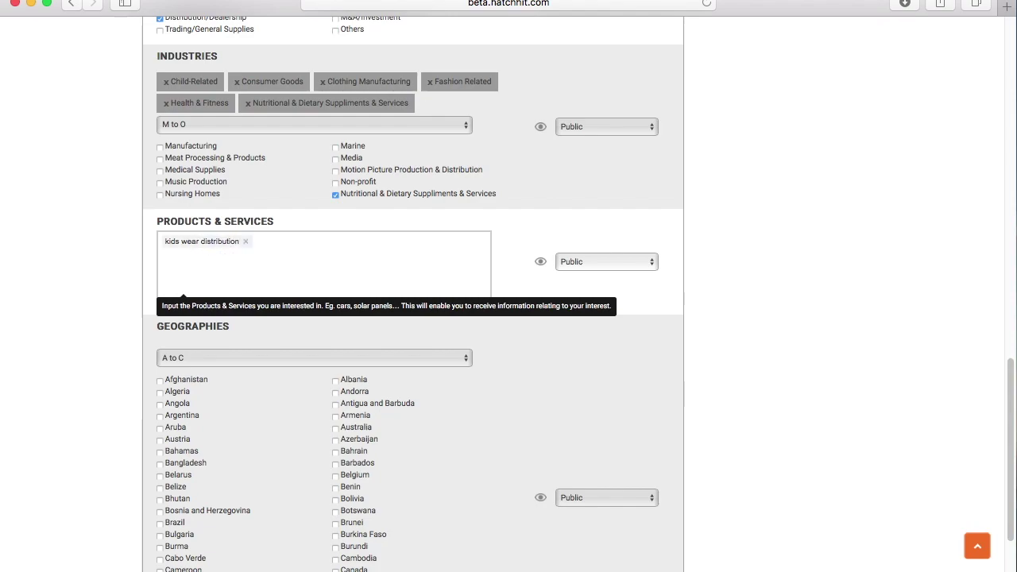
type("f")
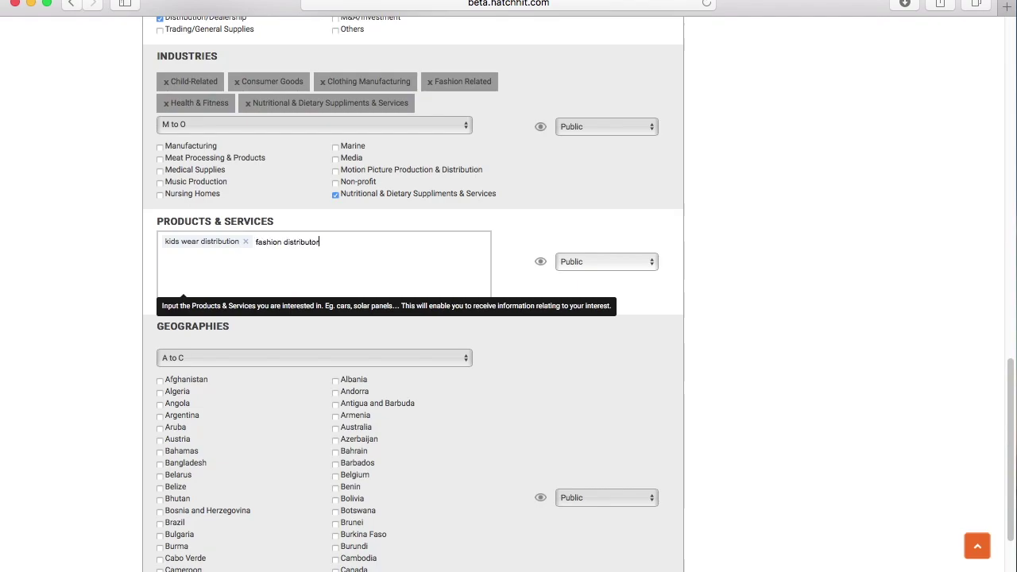
type("ashion distribution")
key("Return")
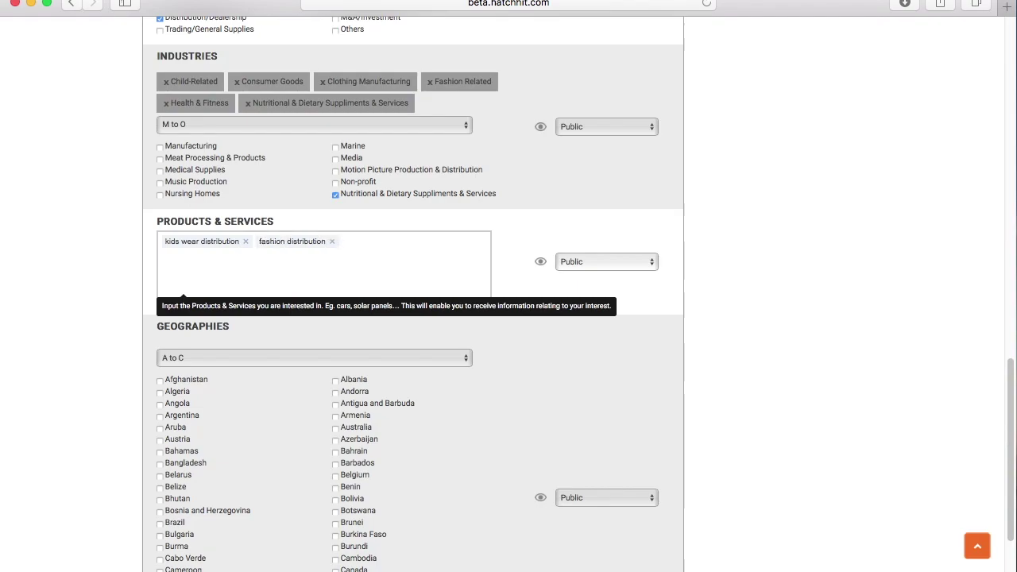
type("b")
type("children")
type("ldren")
key("Return")
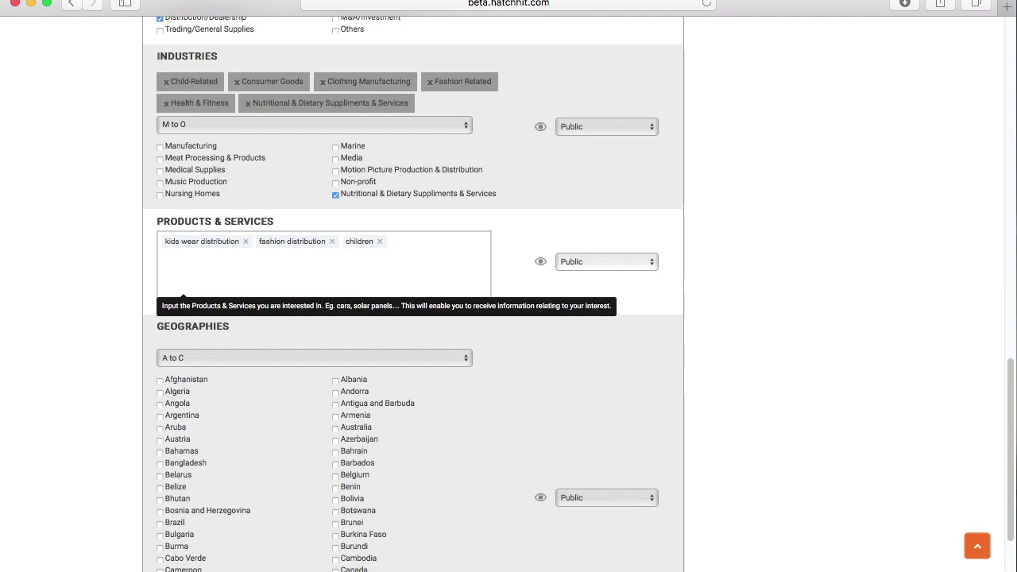
type("kids stuff")
key("Return")
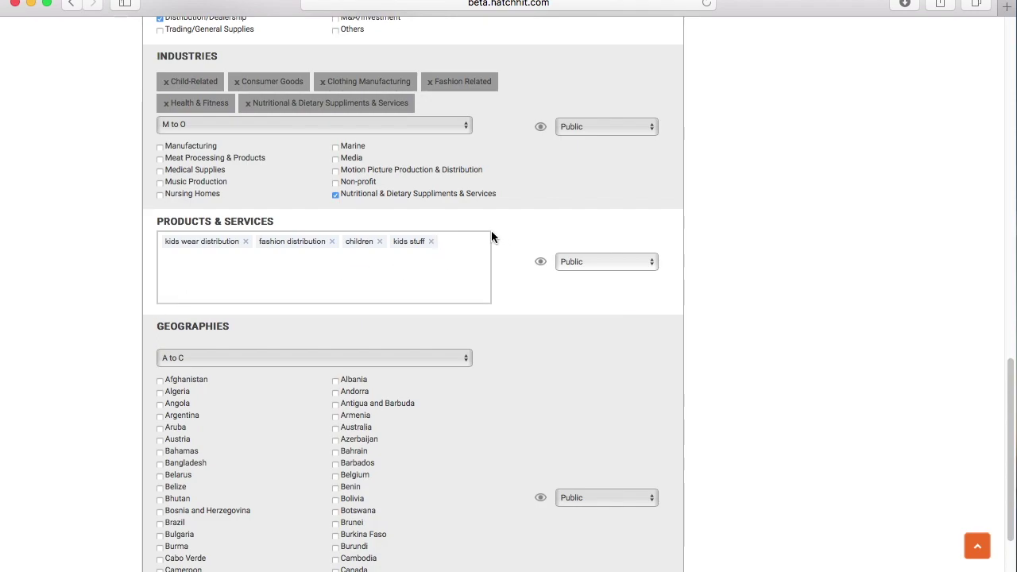
- Replace the 'kids' tag with 'kids stuff' and keep Products & Services visibility Public
left_click(430, 241)
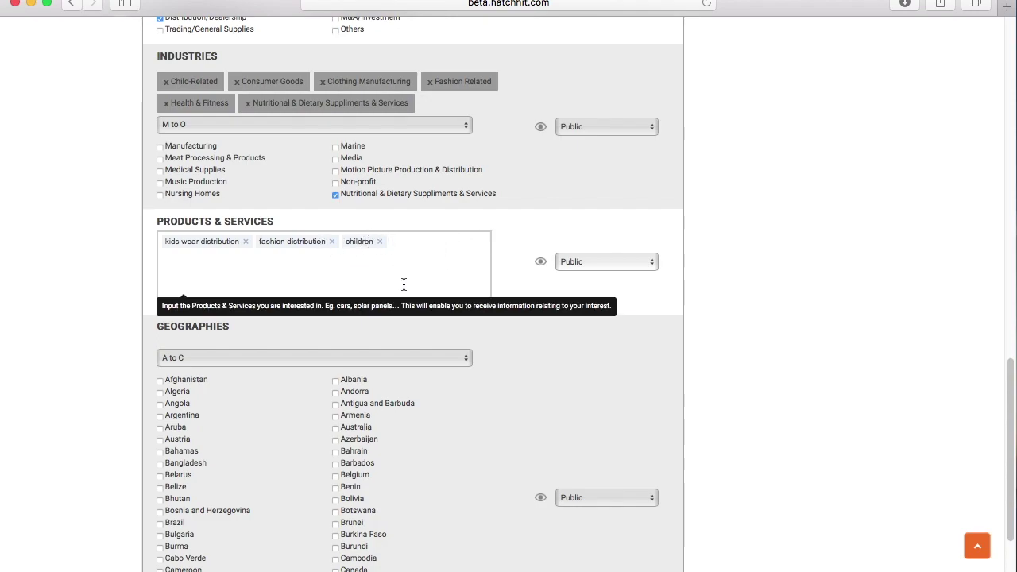
left_click(417, 244)
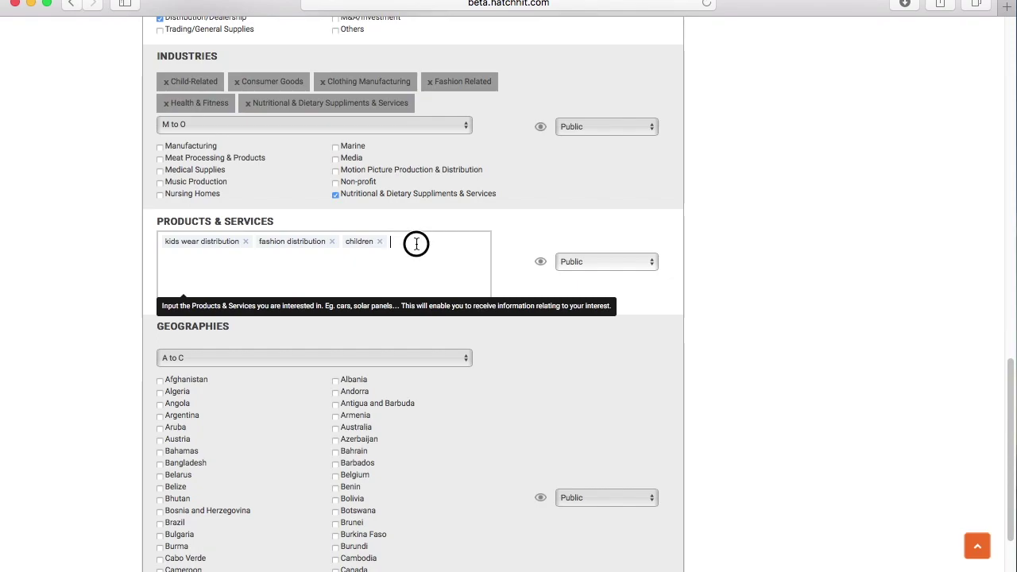
type("kids stuff")
key("Return")
left_click(656, 263)
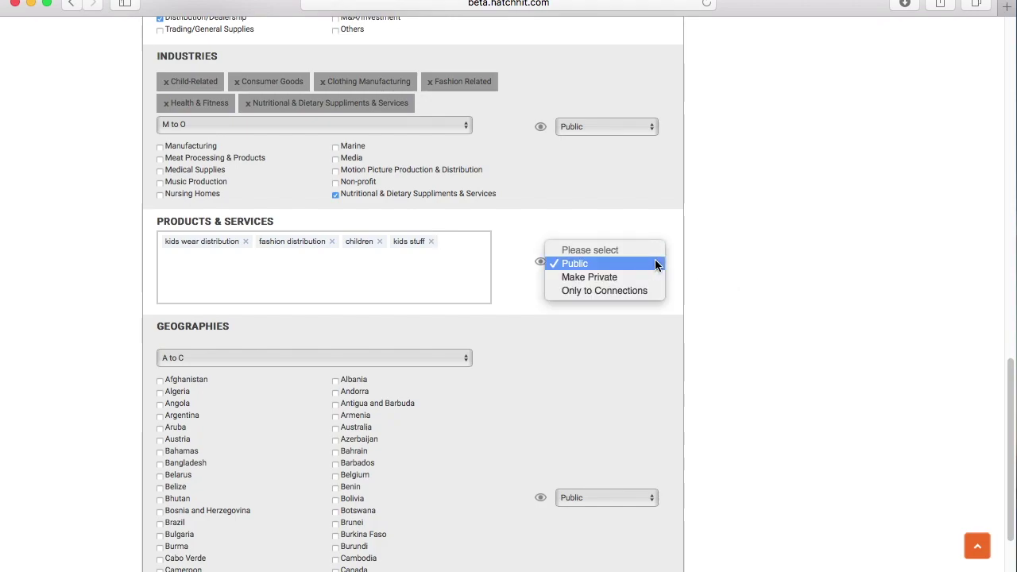
left_click(664, 310)
- Tick Singapore from S to U and China from A to C in Geographies
scroll(648, 342, "down", 4)
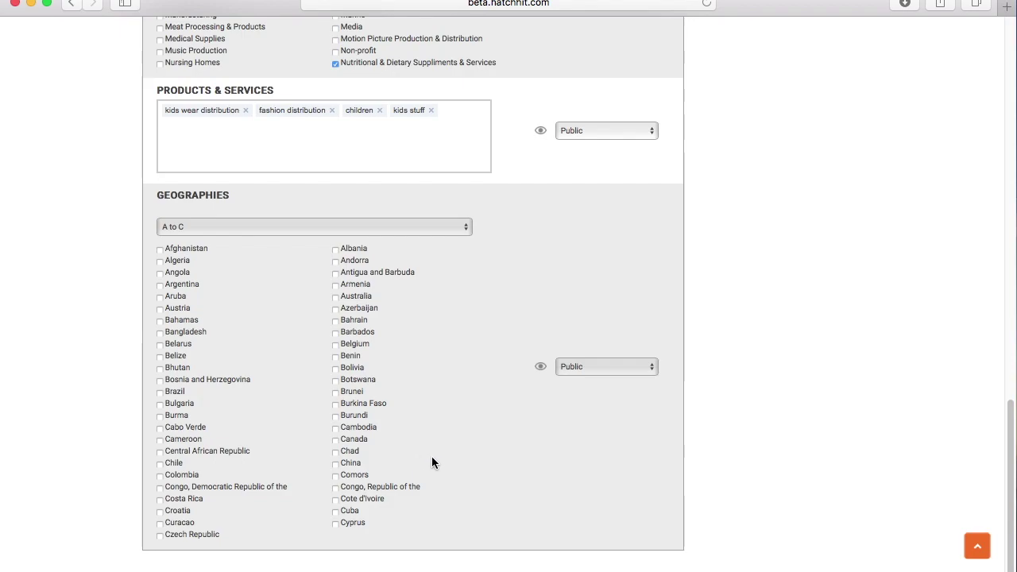
left_click(472, 228)
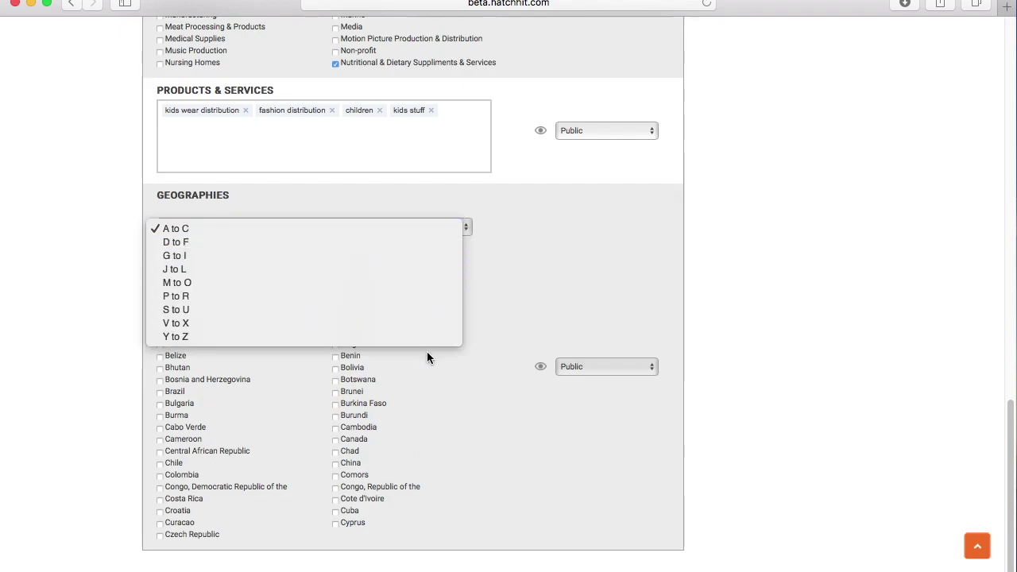
left_click(432, 310)
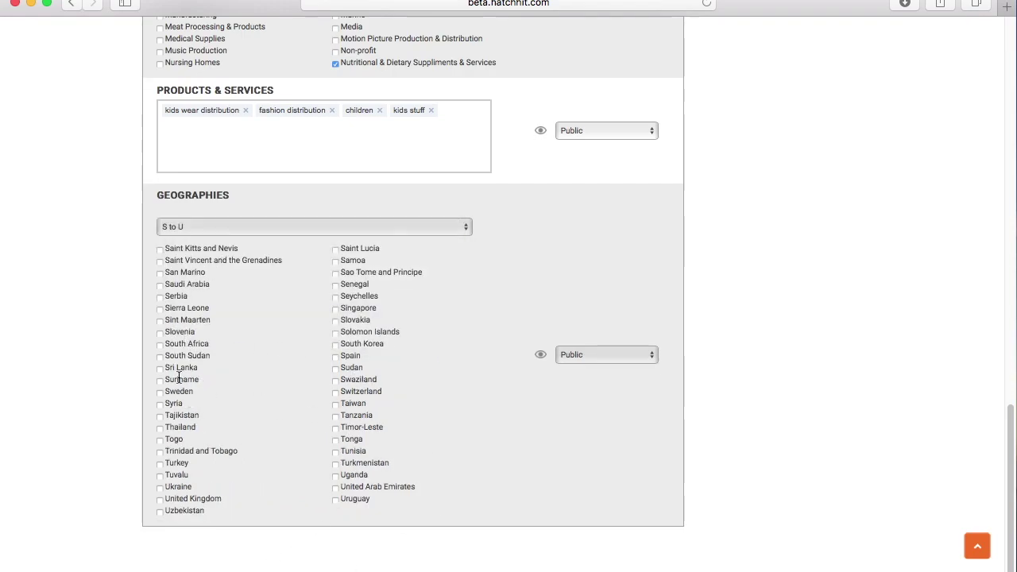
left_click(336, 308)
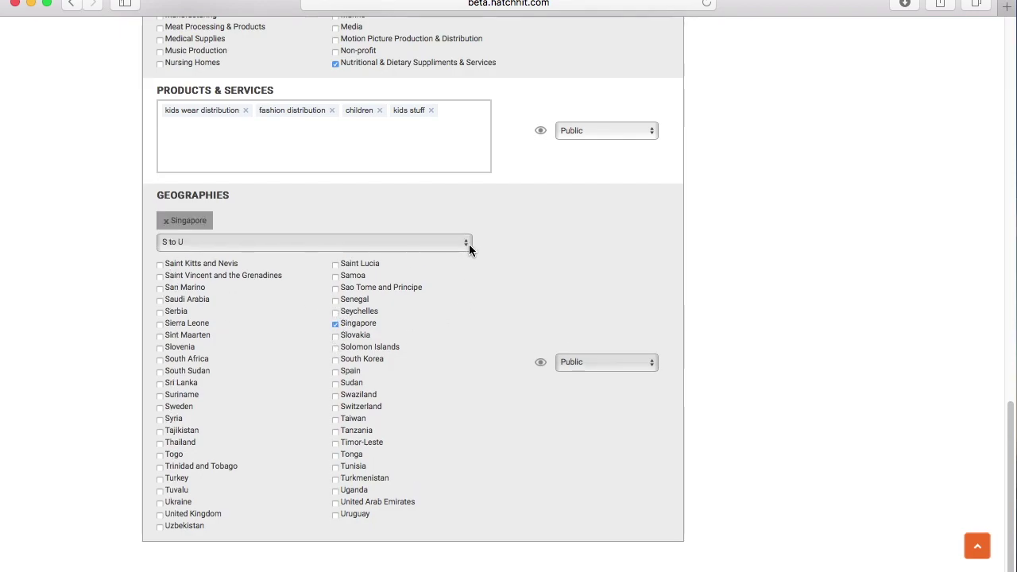
left_click(469, 244)
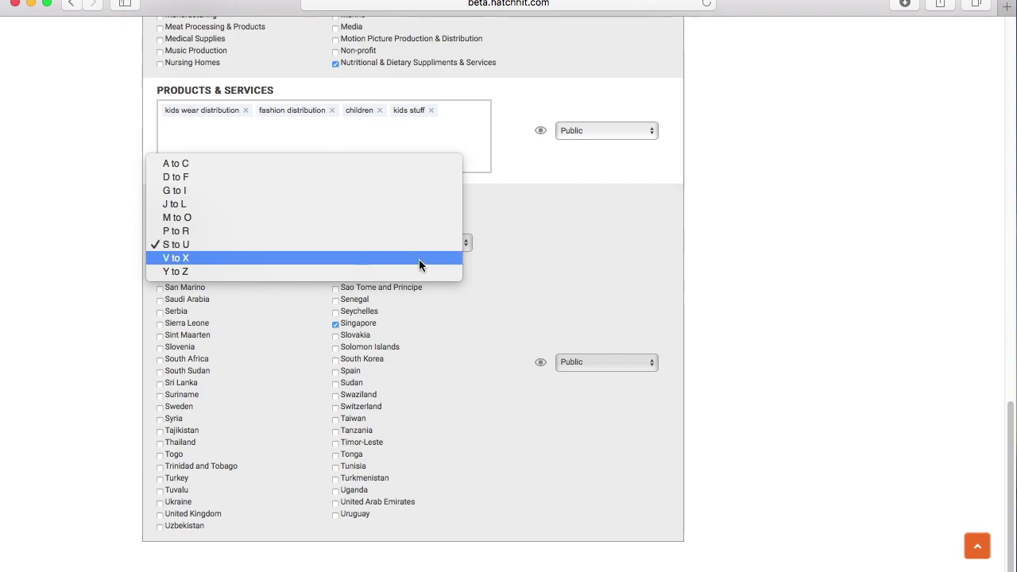
left_click(409, 164)
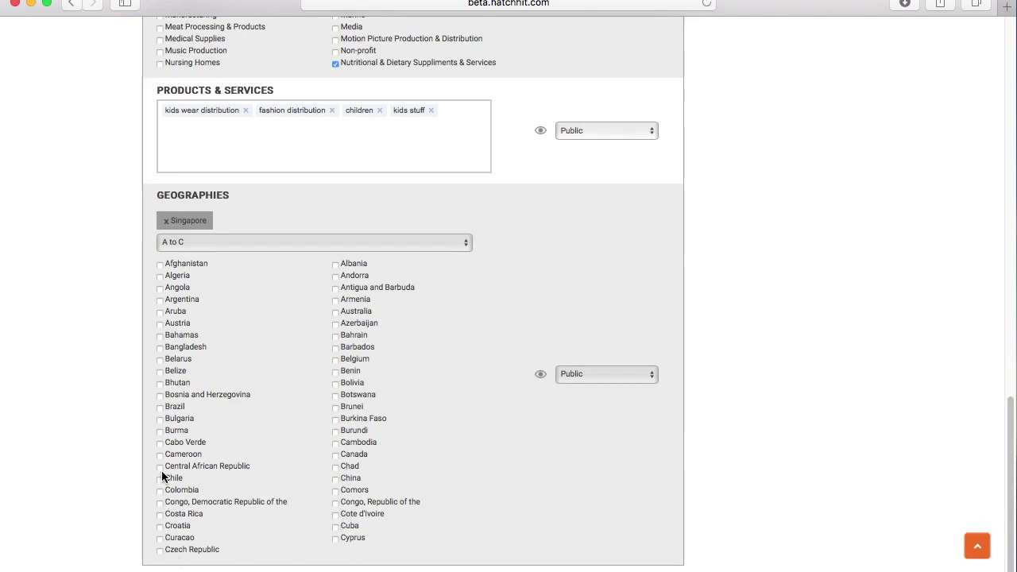
left_click(335, 478)
- Add United Arab Emirates, Saudi Arabia and Qatar, keeping Geographies visibility Public
left_click(467, 243)
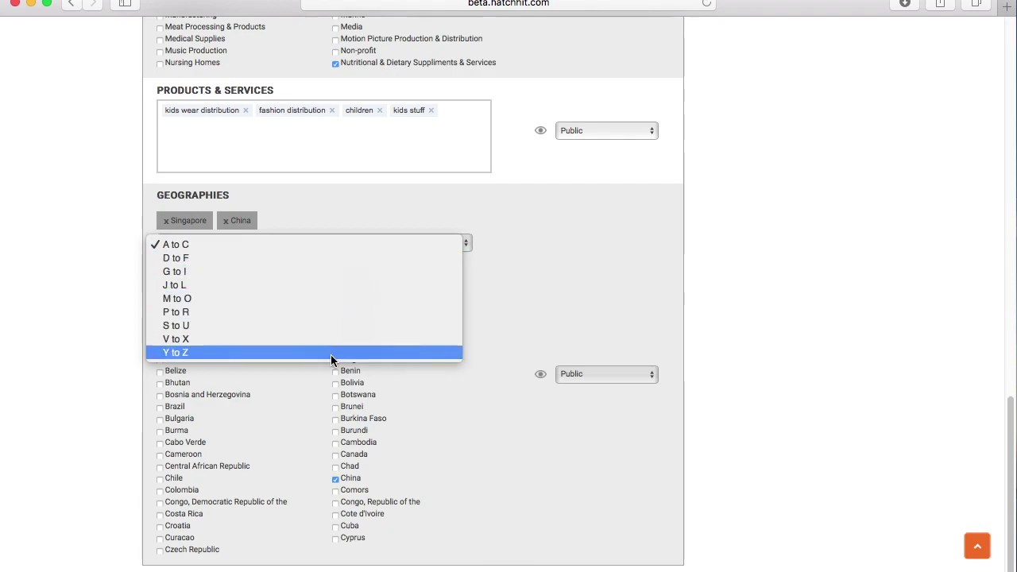
left_click(199, 325)
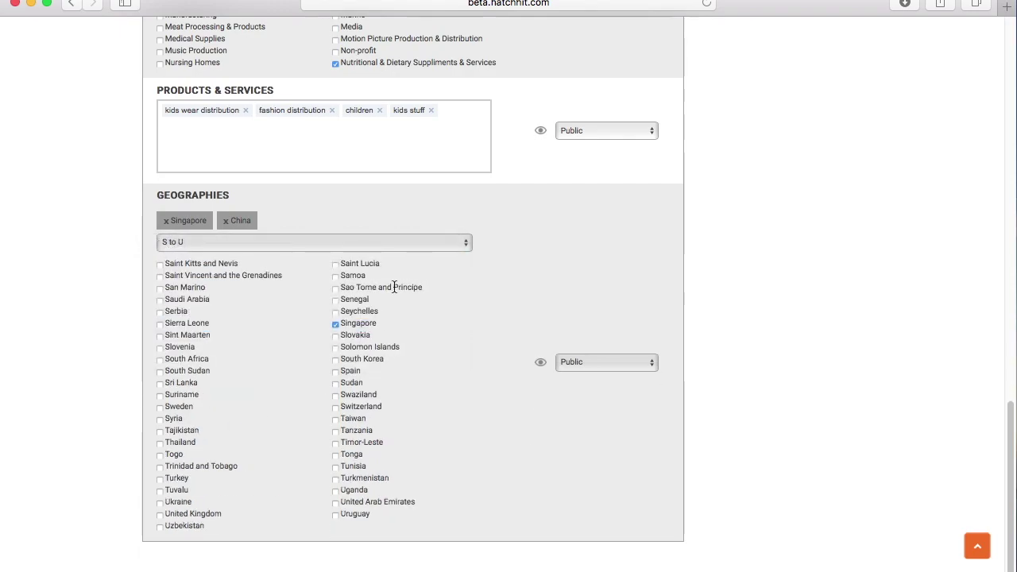
left_click(335, 502)
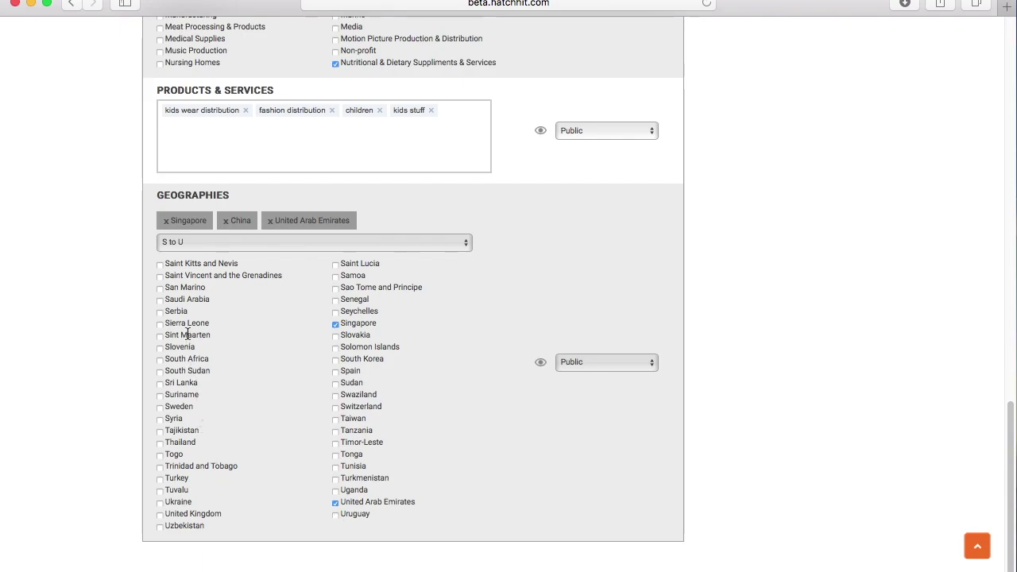
left_click(159, 300)
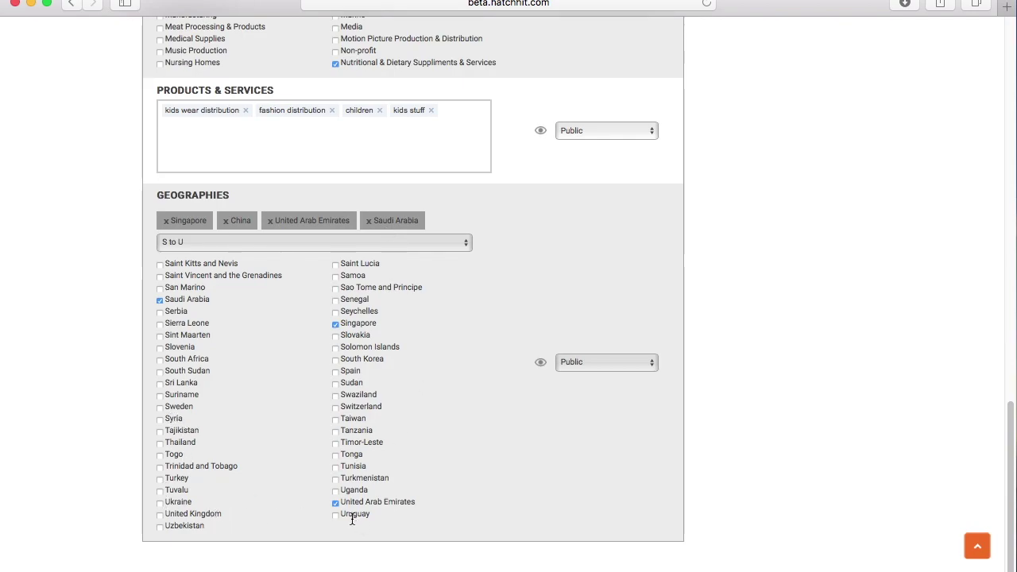
left_click(468, 242)
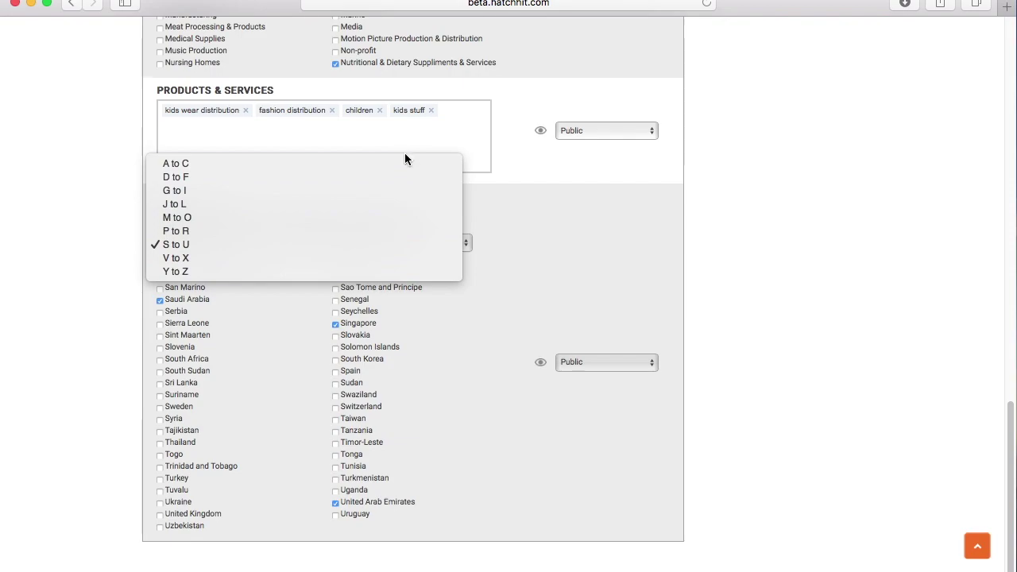
left_click(390, 231)
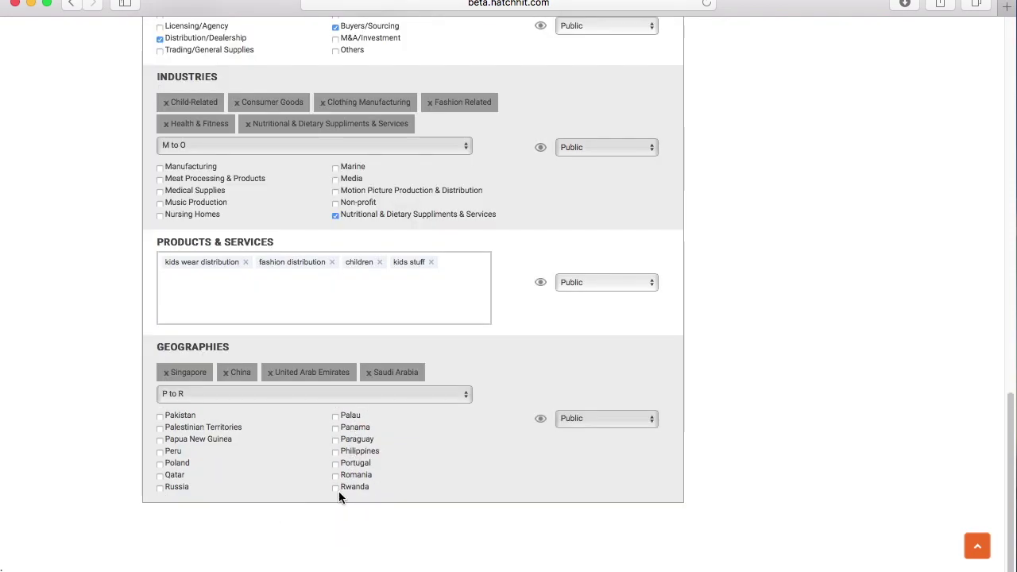
left_click(160, 475)
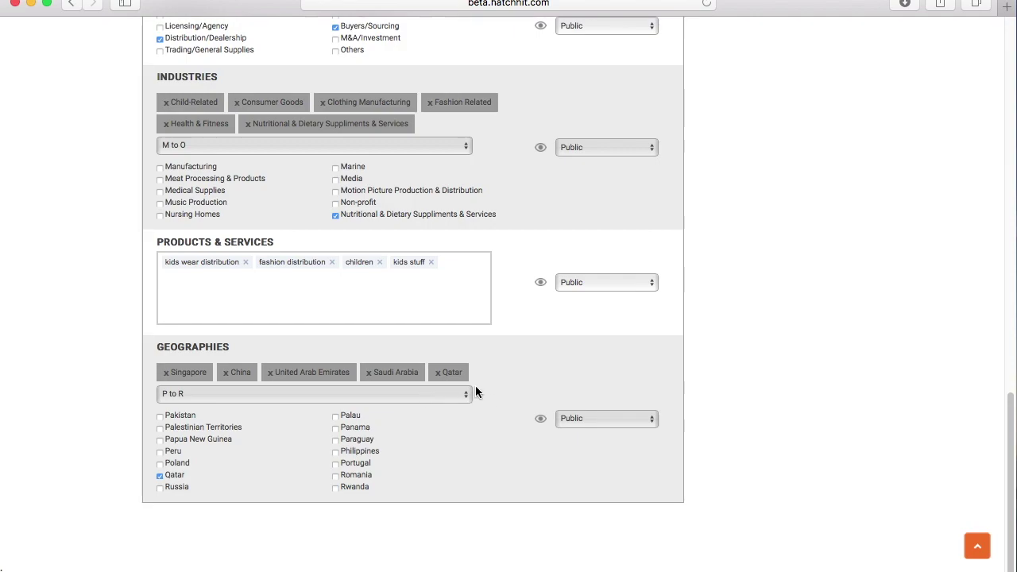
left_click(650, 421)
left_click(652, 422)
scroll(738, 397, "up", 5)
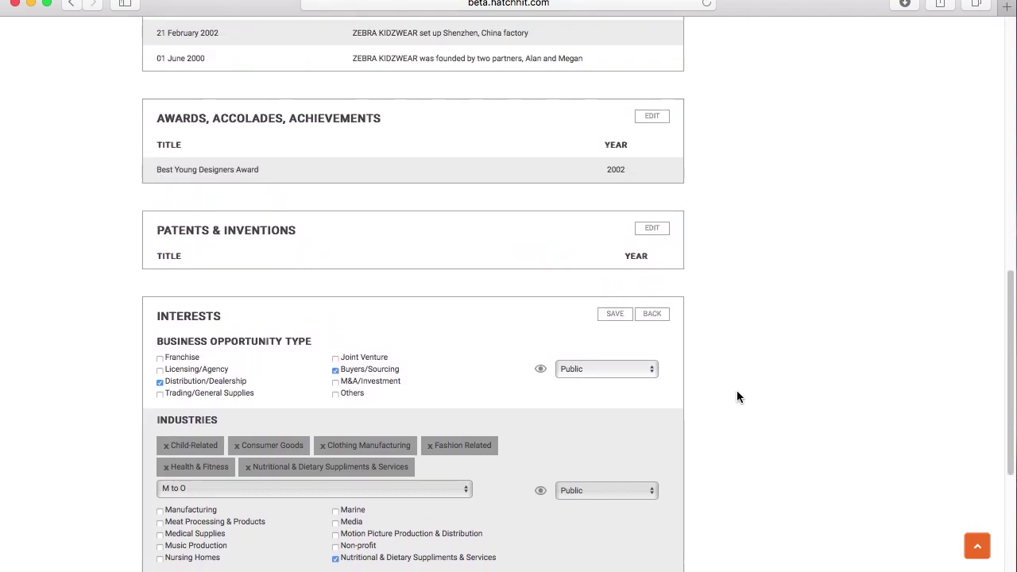
scroll(615, 431, "down", 3)
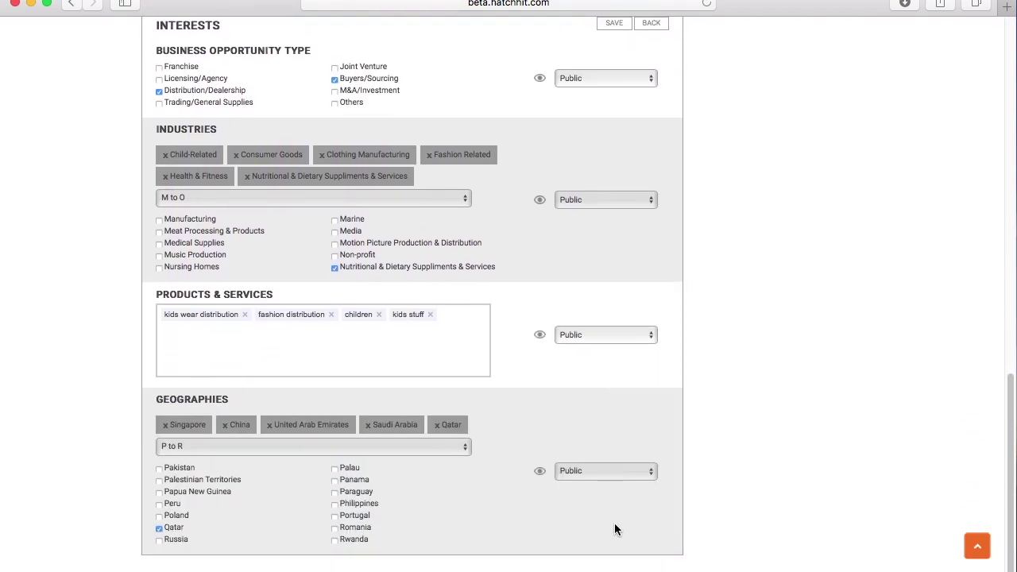
scroll(616, 521, "up", 1)
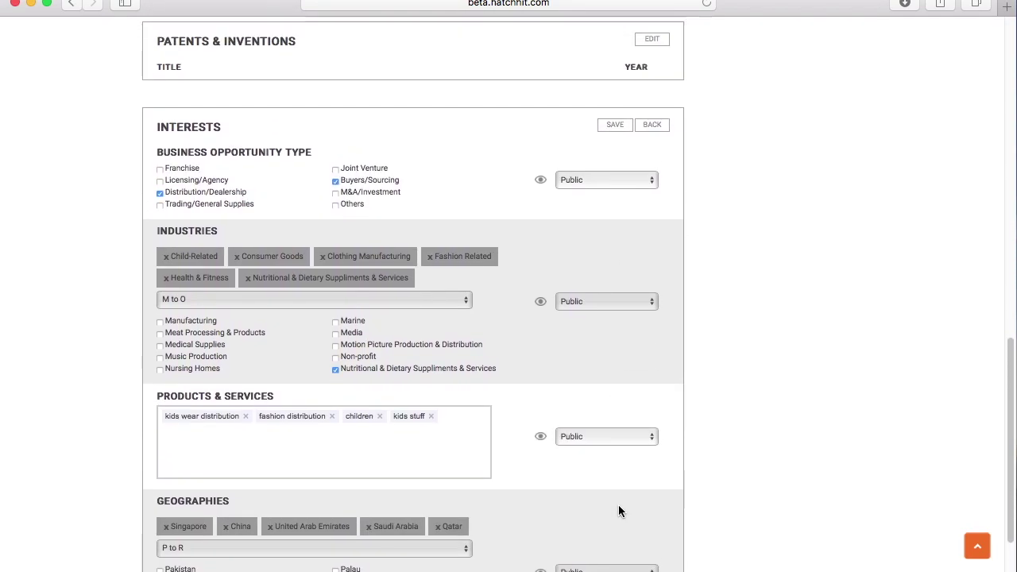
left_click(616, 127)
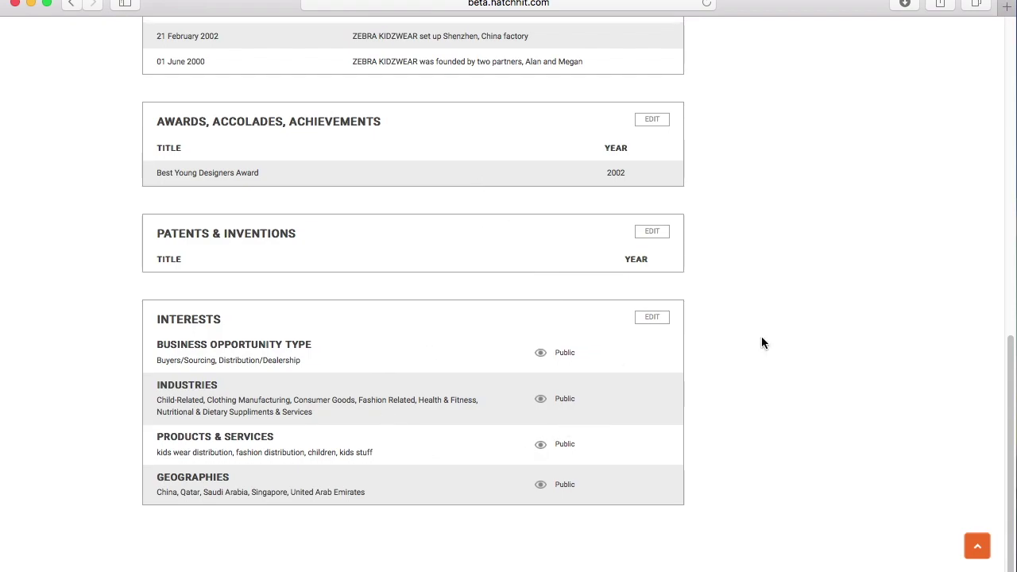
scroll(761, 338, "up", 15)
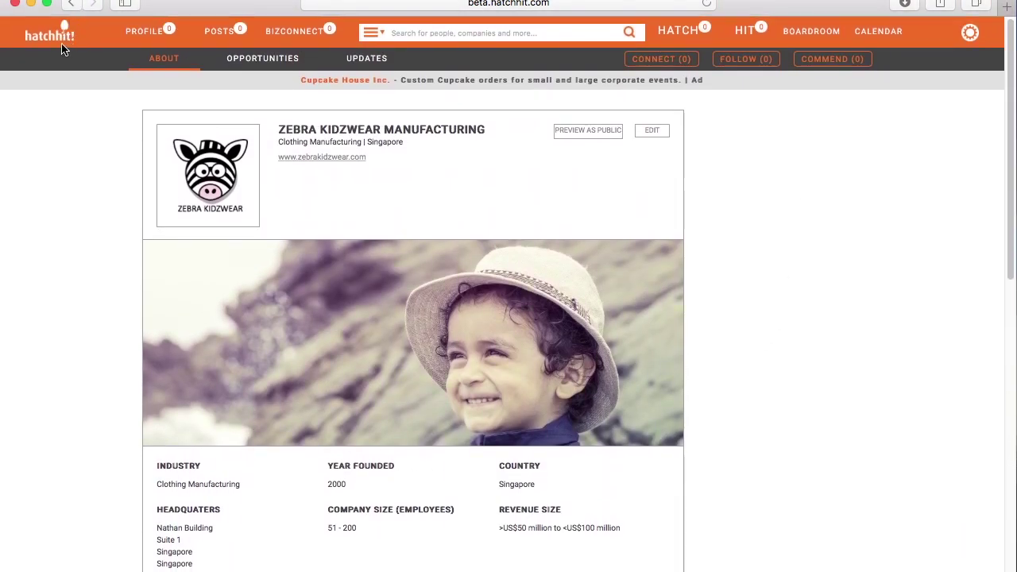
scroll(800, 286, "down", 15)
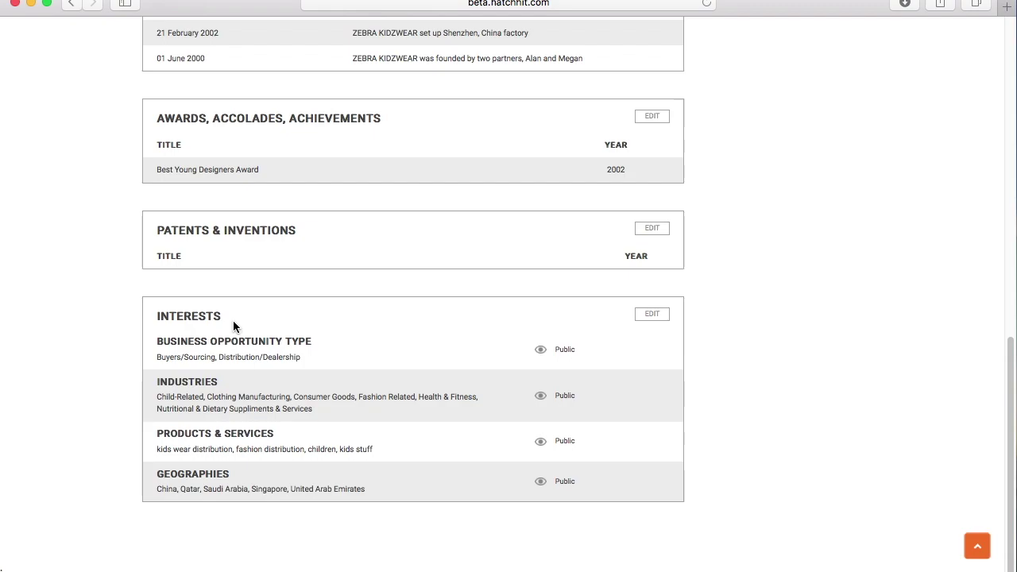
scroll(237, 327, "up", 15)
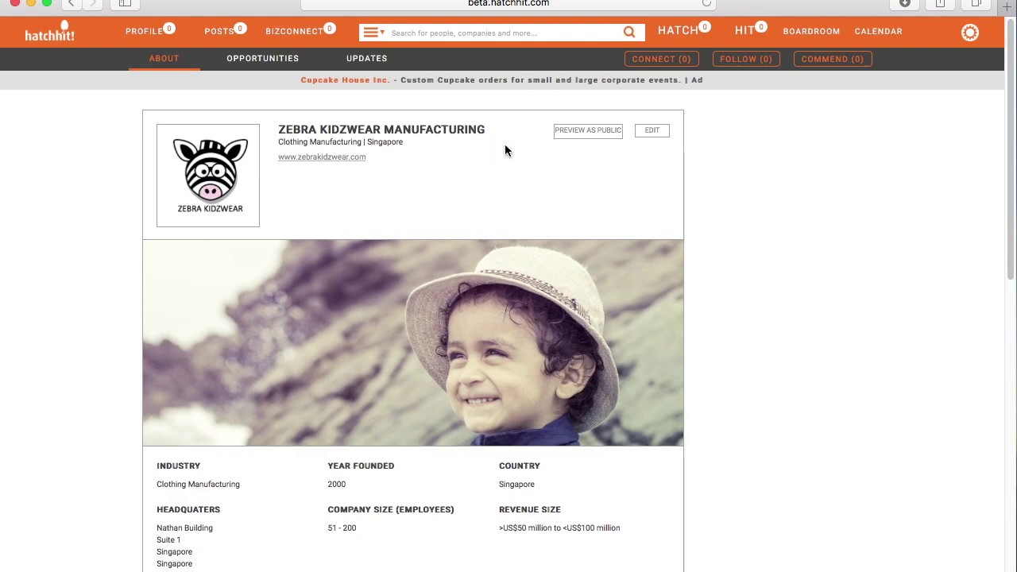
- Preview the profile as public and scroll through its milestones, award and interests
left_click(580, 131)
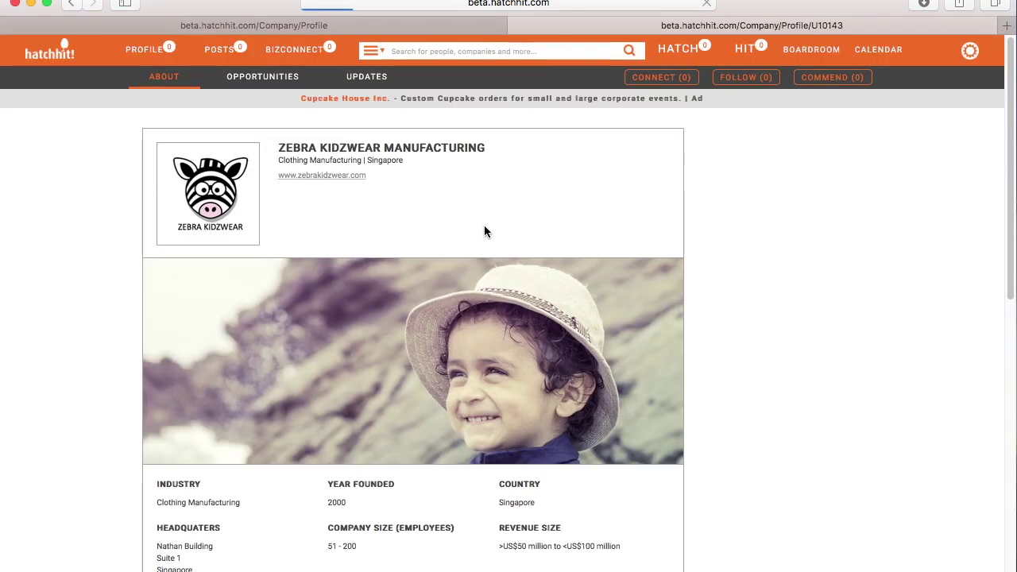
scroll(483, 230, "down", 4)
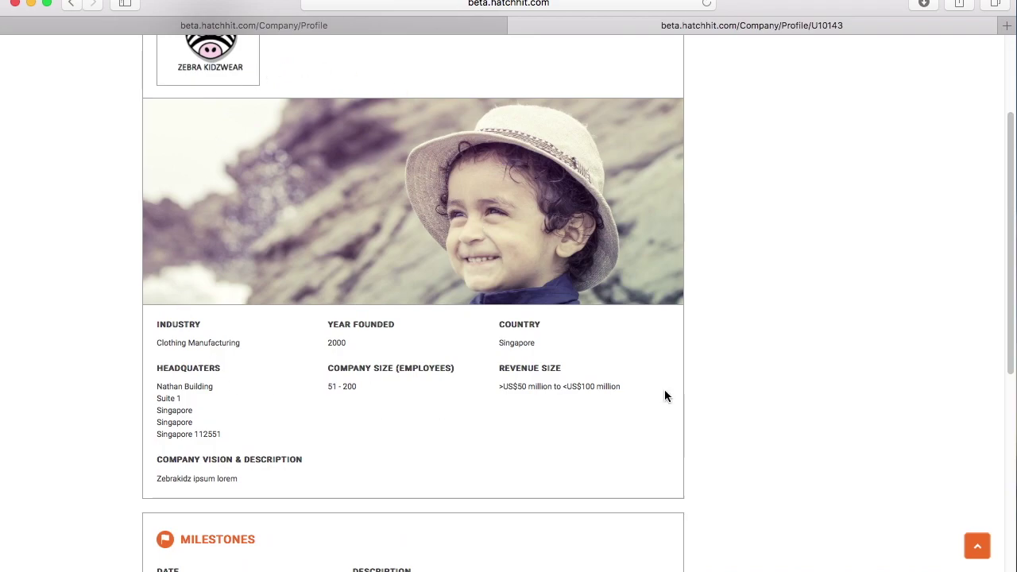
scroll(665, 395, "up", 1)
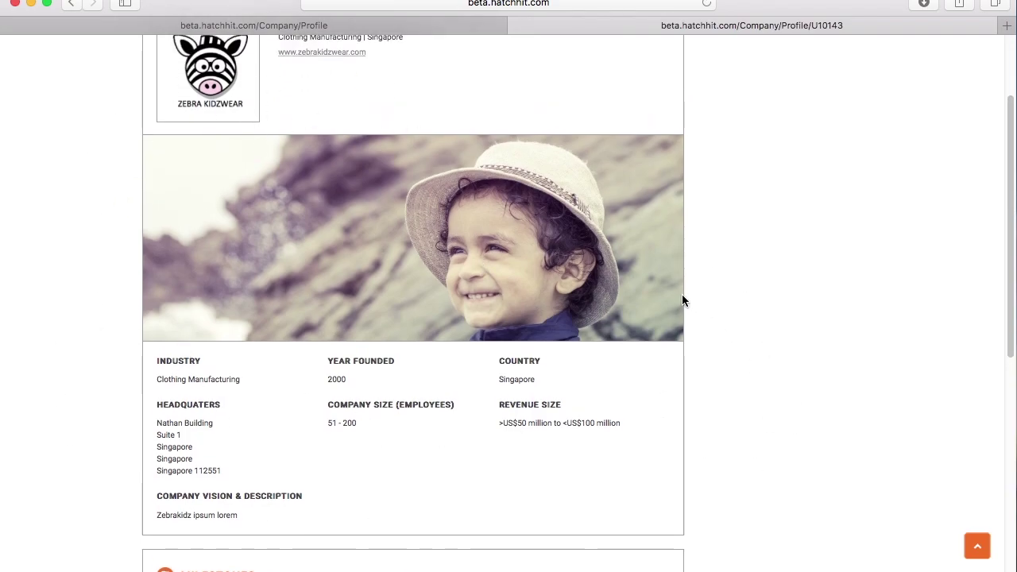
scroll(681, 298, "down", 2)
scroll(686, 288, "down", 3)
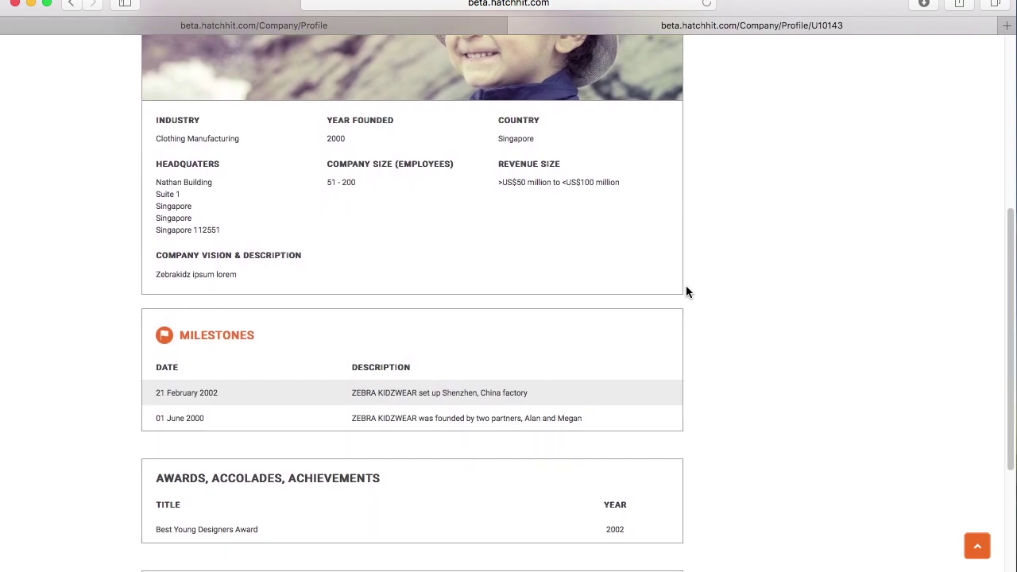
scroll(686, 288, "down", 3)
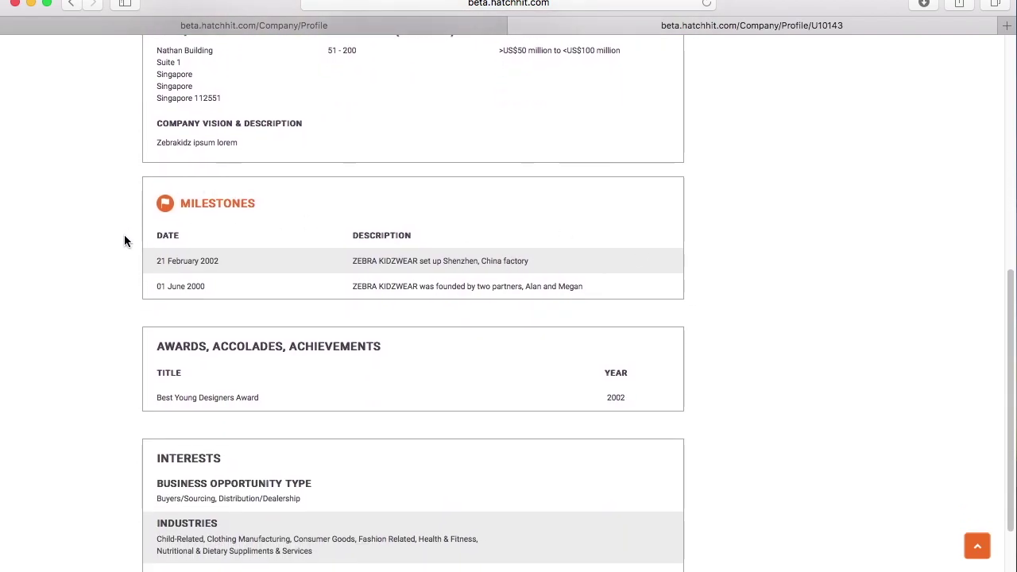
scroll(718, 274, "down", 2)
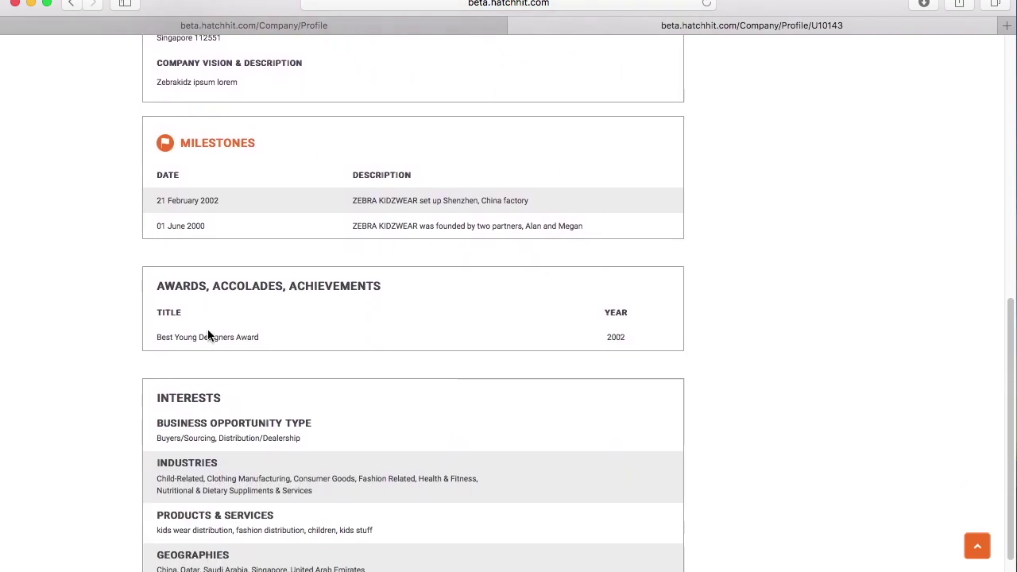
scroll(175, 296, "down", 2)
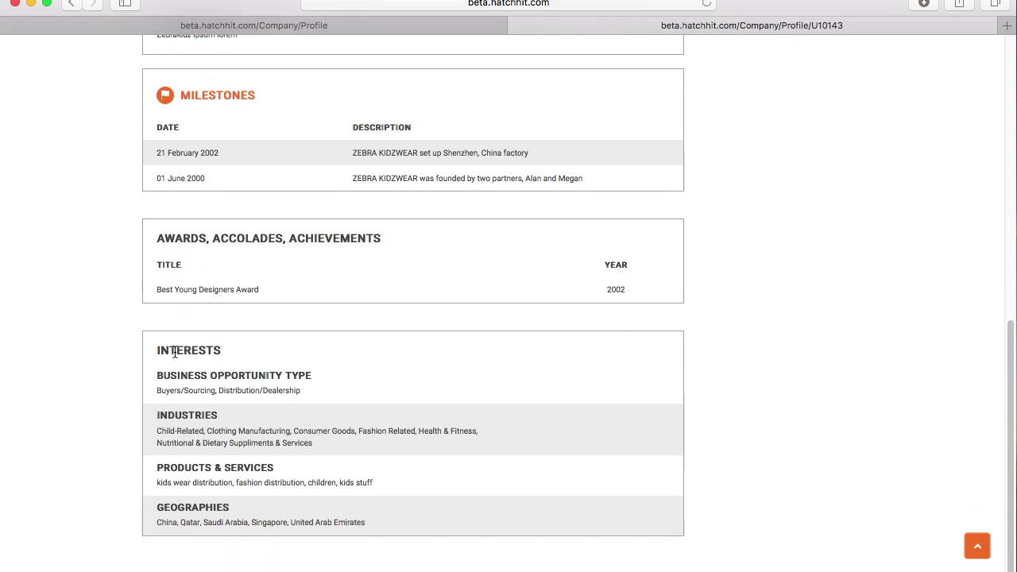
scroll(190, 466, "up", 10)
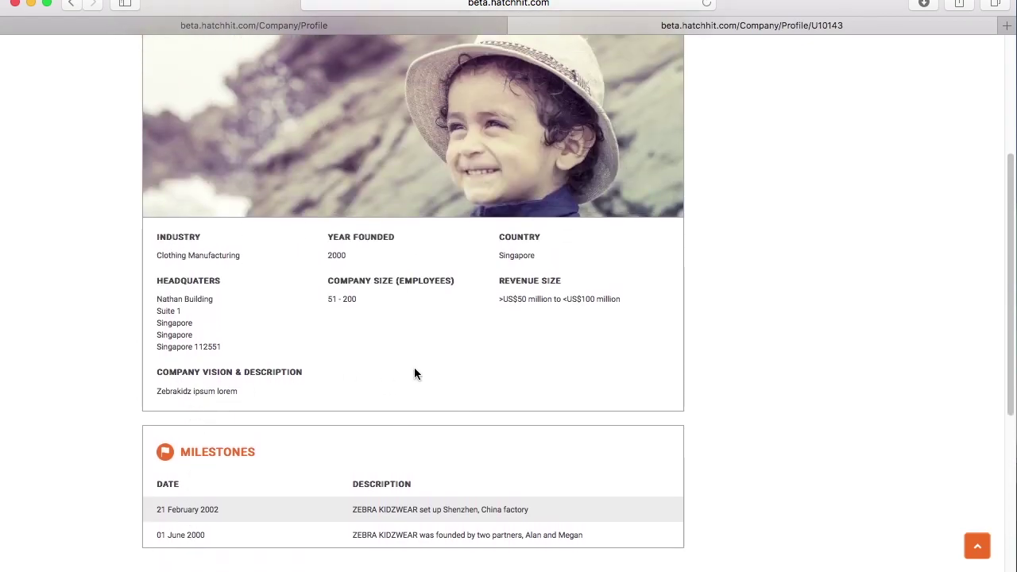
scroll(209, 431, "up", 3)
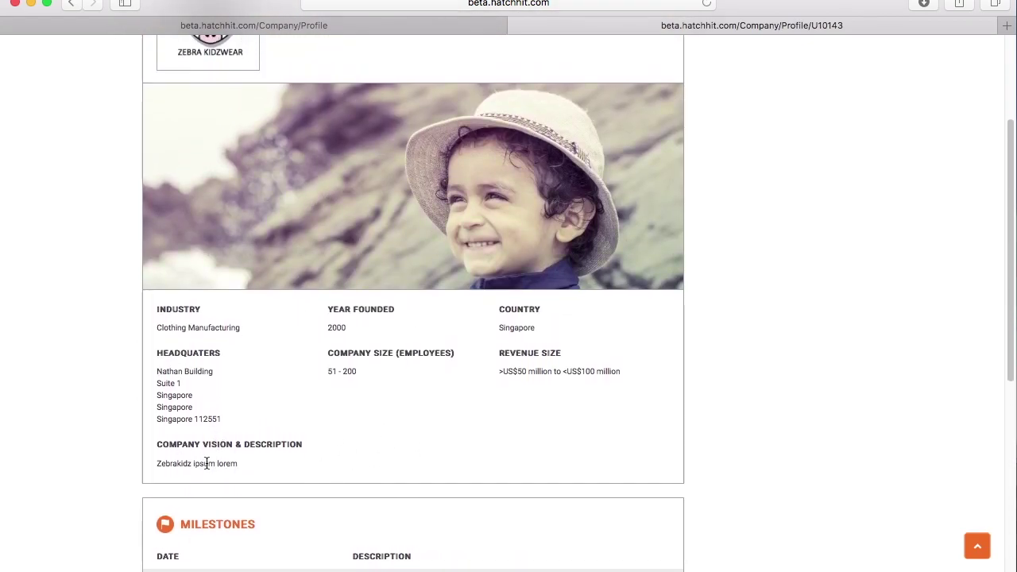
scroll(206, 463, "up", 3)
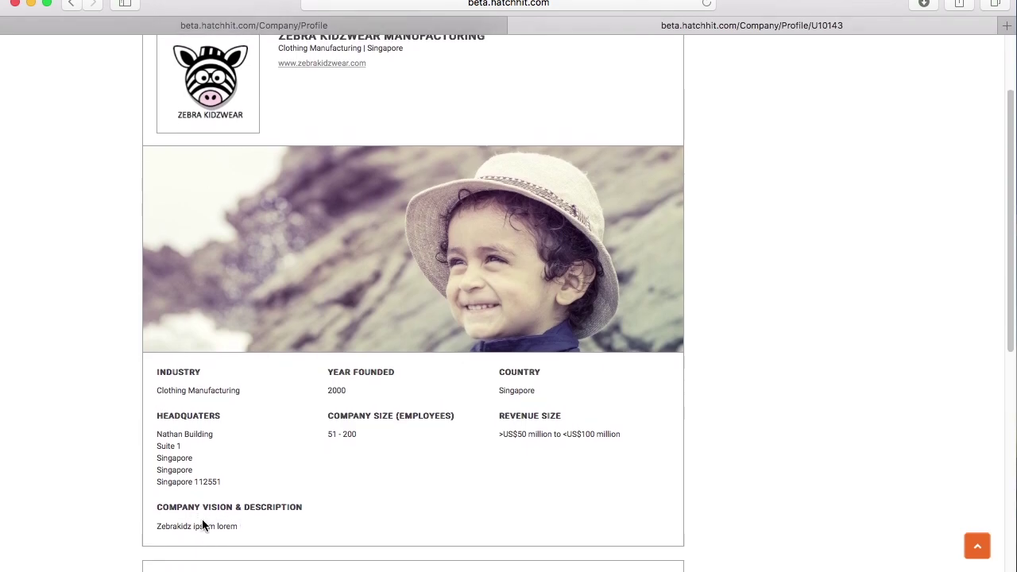
scroll(201, 524, "up", 5)
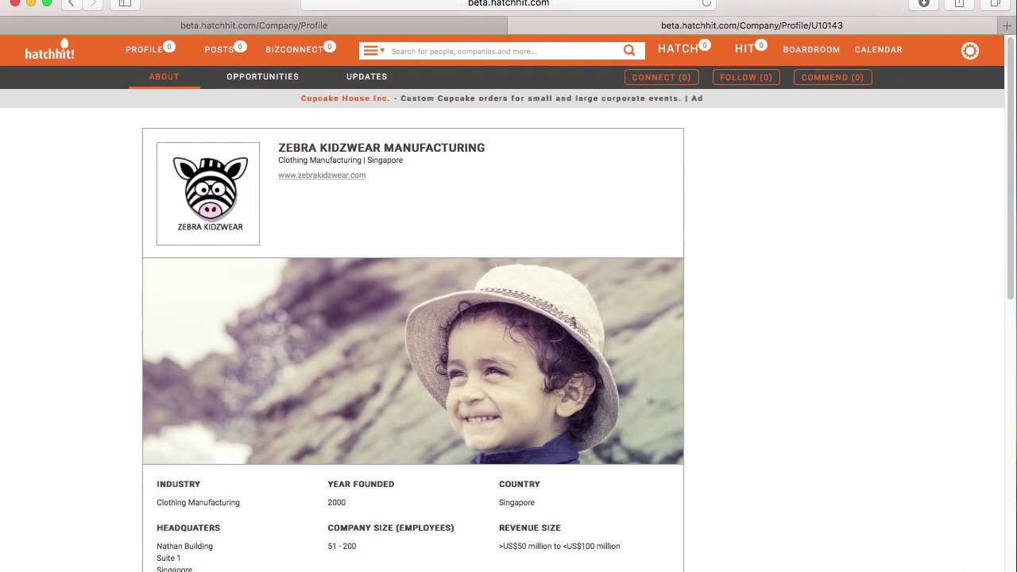
- Put the company profile into edit mode and select the placeholder Company Vision & Description text
left_click(150, 49)
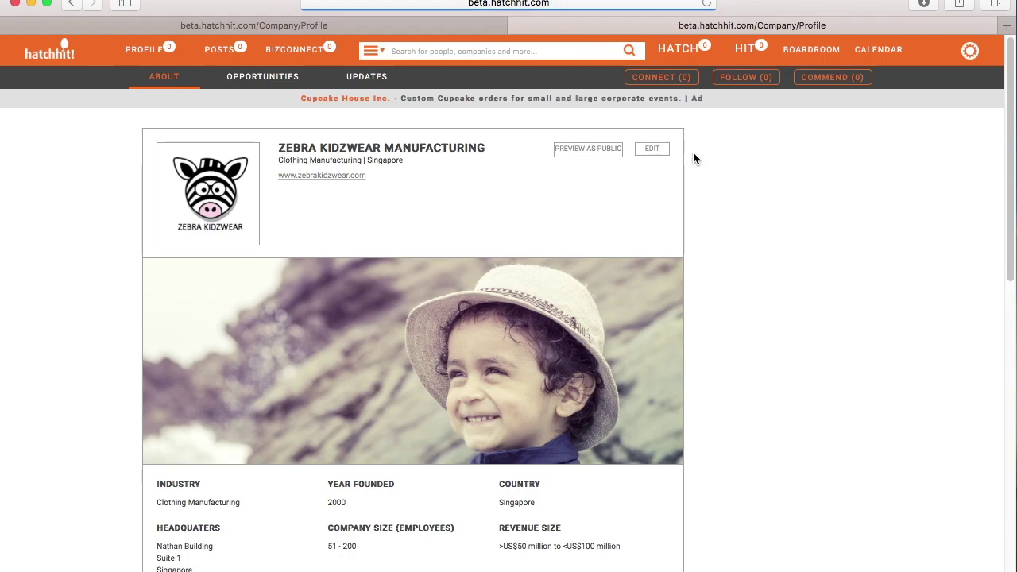
right_click(652, 138)
left_click(647, 149)
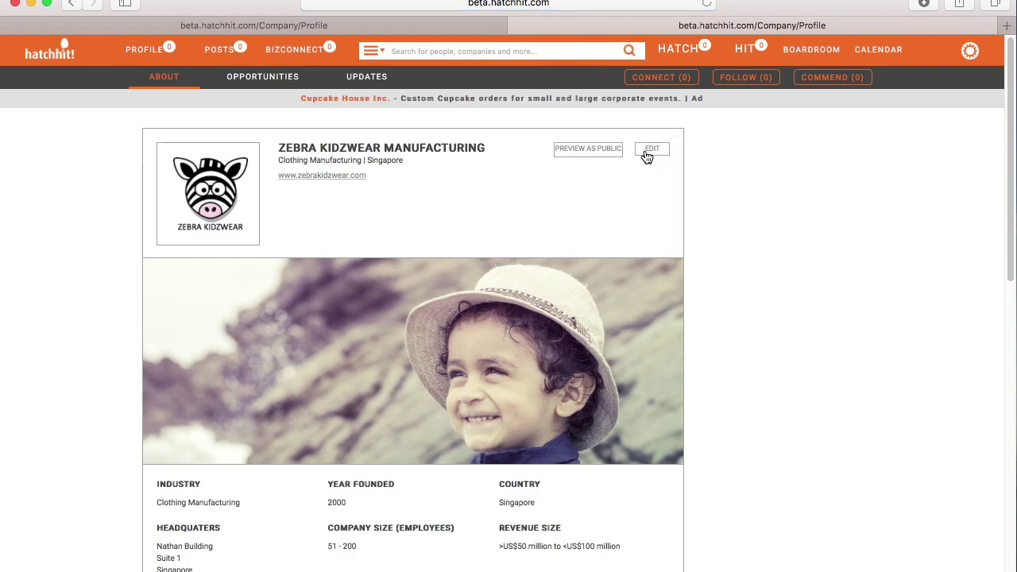
left_click(648, 155)
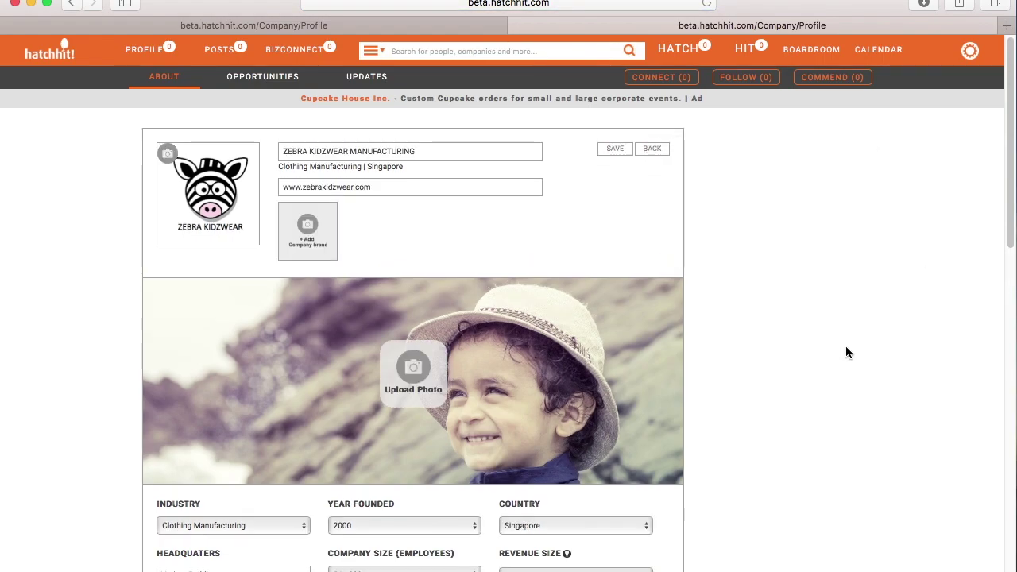
scroll(845, 349, "down", 5)
left_click_drag(273, 314, 165, 316)
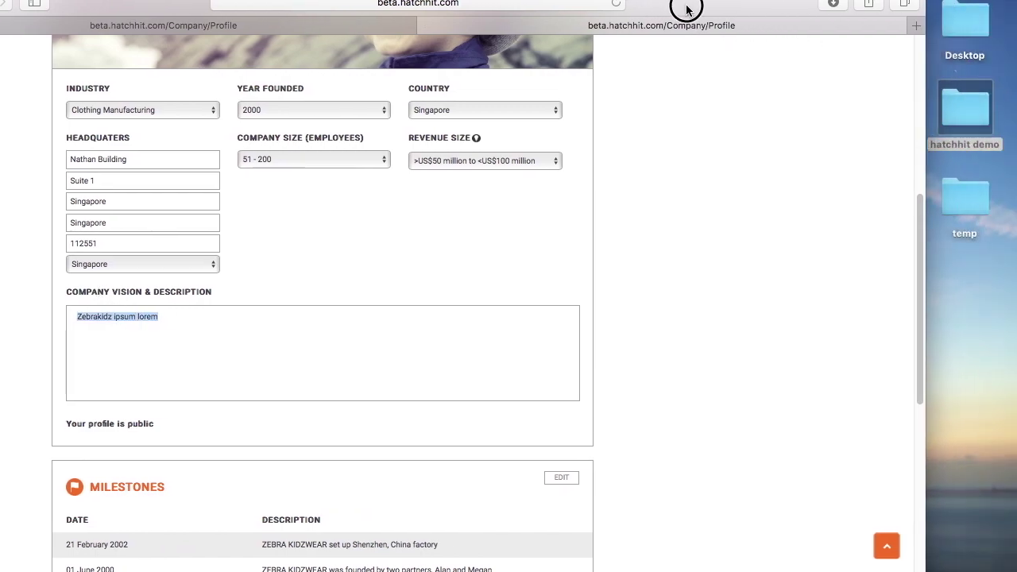
- Copy the three description paragraphs from the COMPANY VISION document in hatchhit demo, then minimise Word
double_click(965, 107)
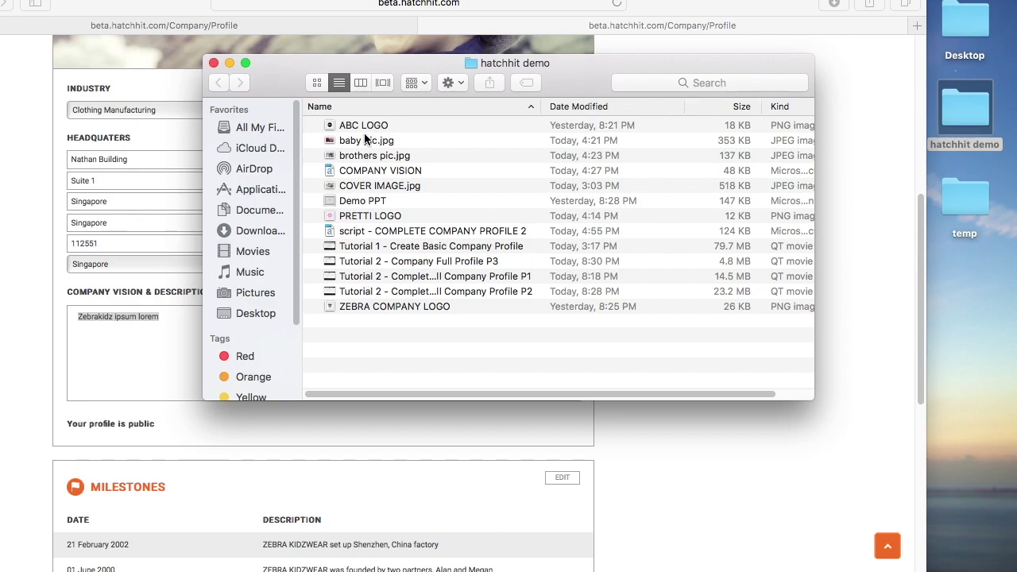
double_click(378, 174)
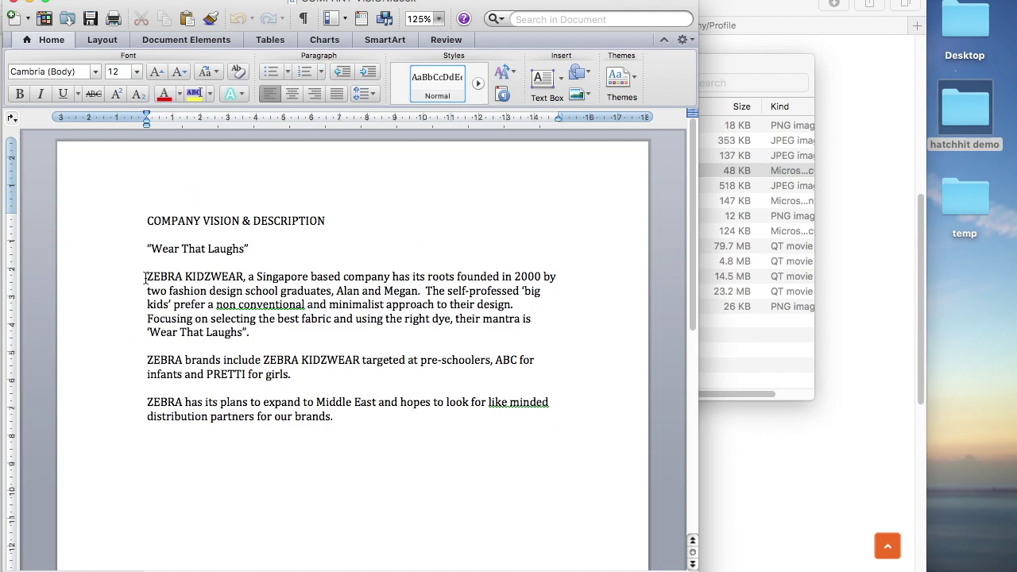
left_click_drag(145, 277, 474, 415)
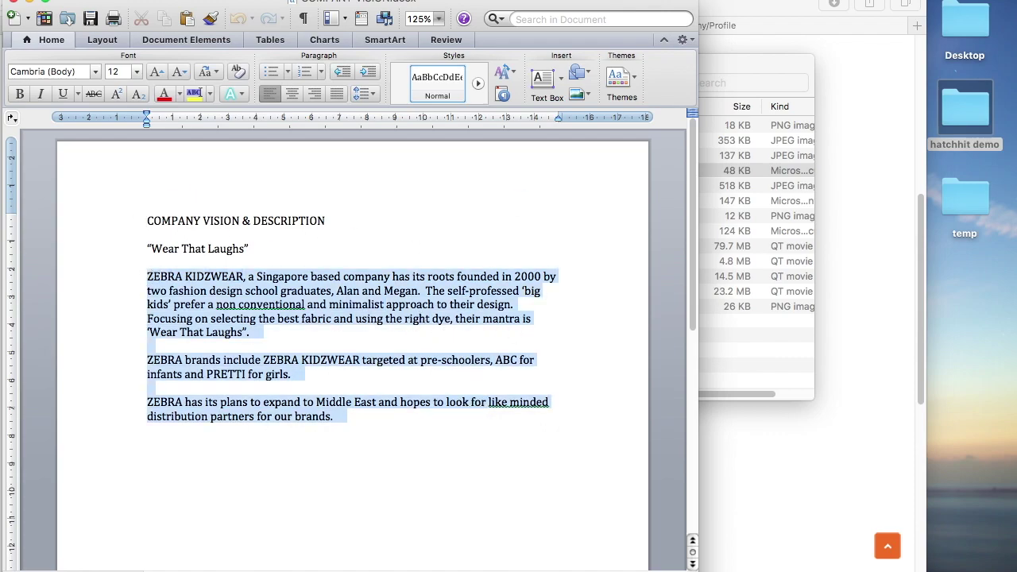
left_click(119, 0)
left_click(135, 46)
left_click(30, 2)
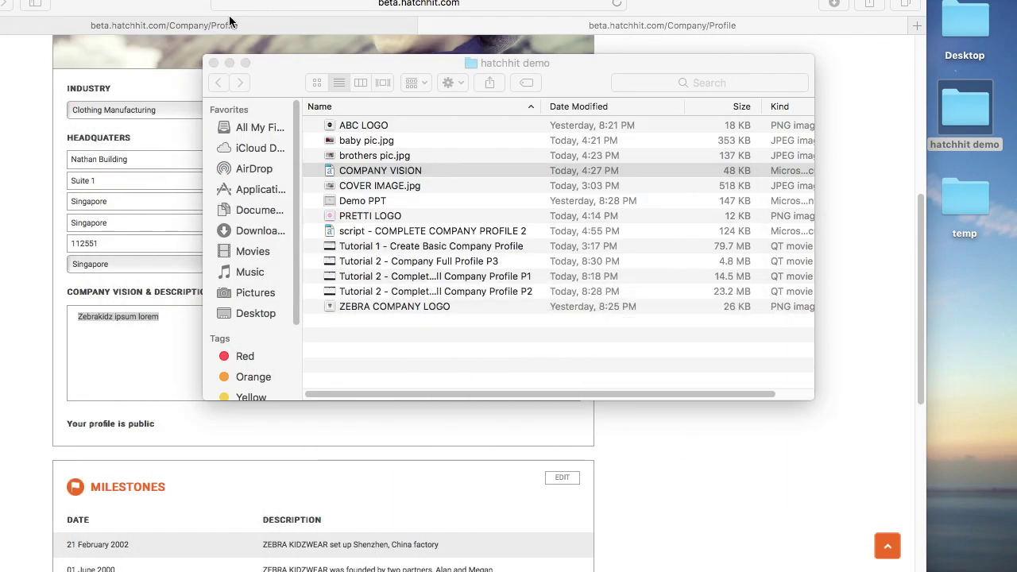
- Replace the placeholder description with the pasted 'ZEBRA KIDZWEAR, a Singapore based company…' text
left_click(213, 63)
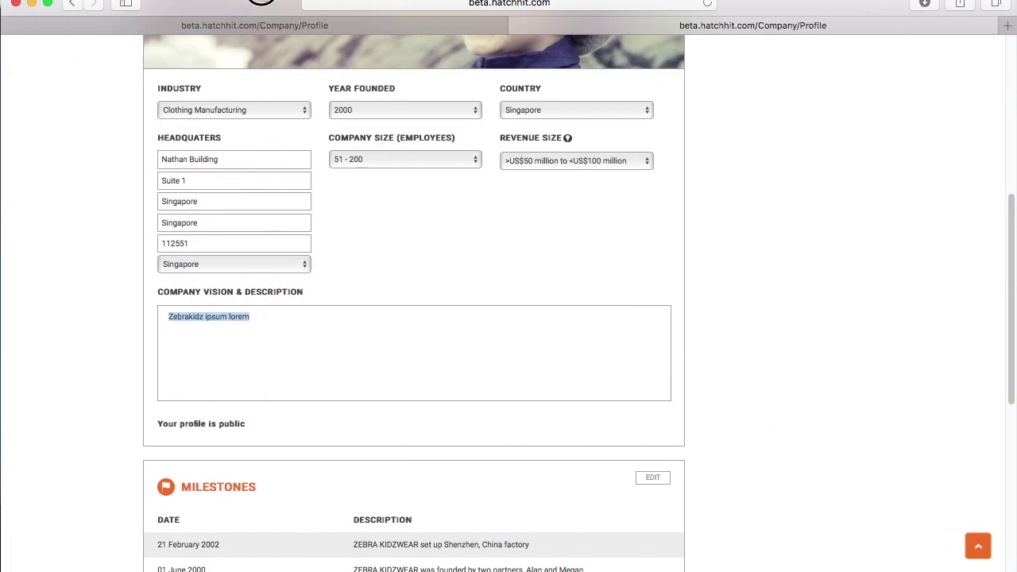
right_click(161, 320)
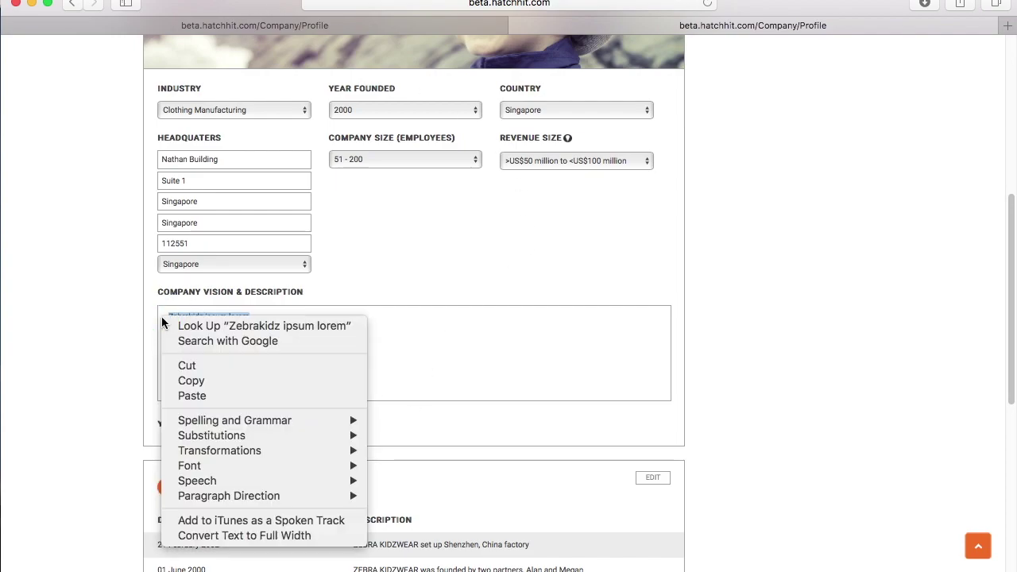
left_click(298, 393)
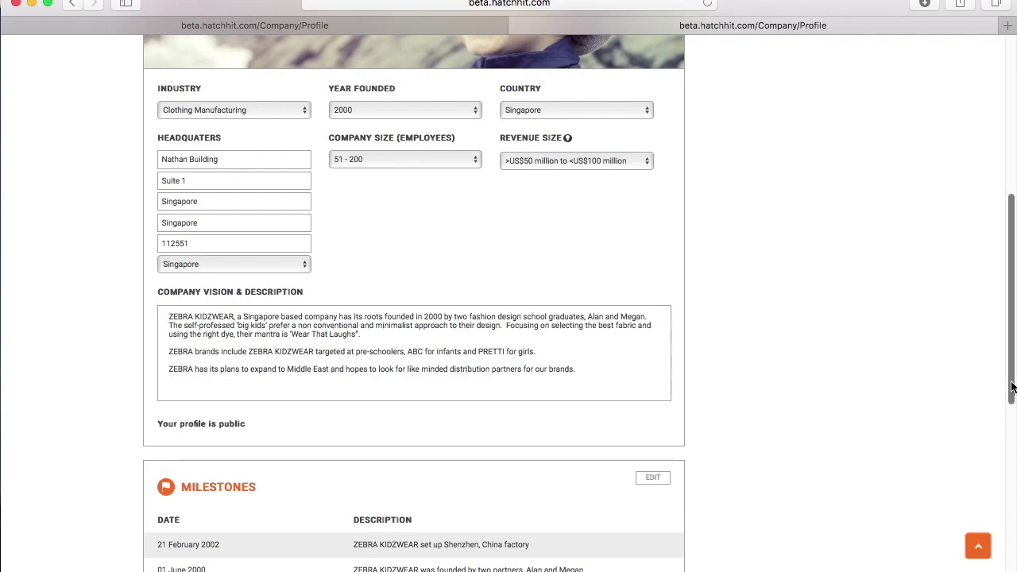
- Save the edited company profile and open its public preview
left_click_drag(1012, 387, 972, 220)
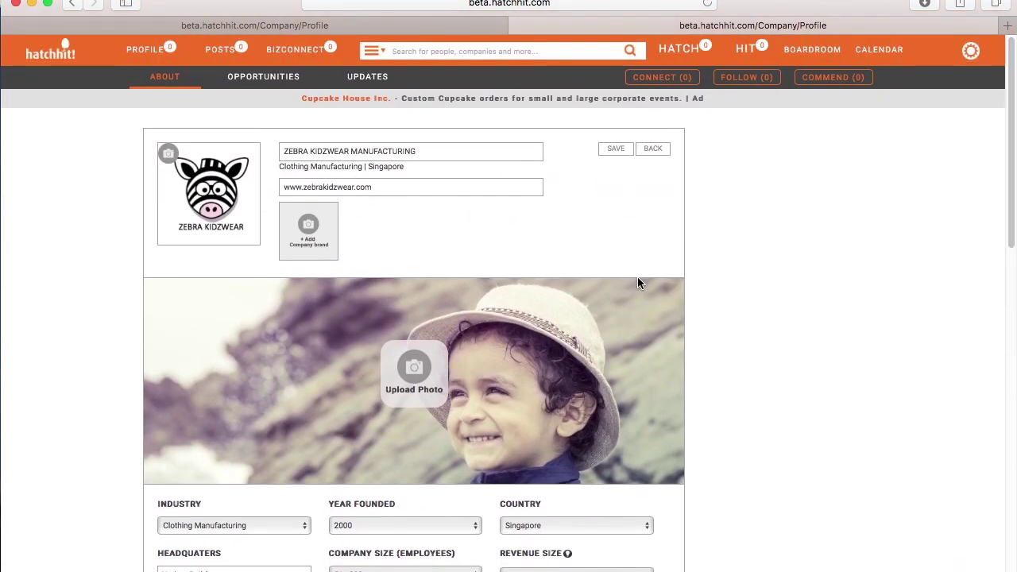
left_click(617, 151)
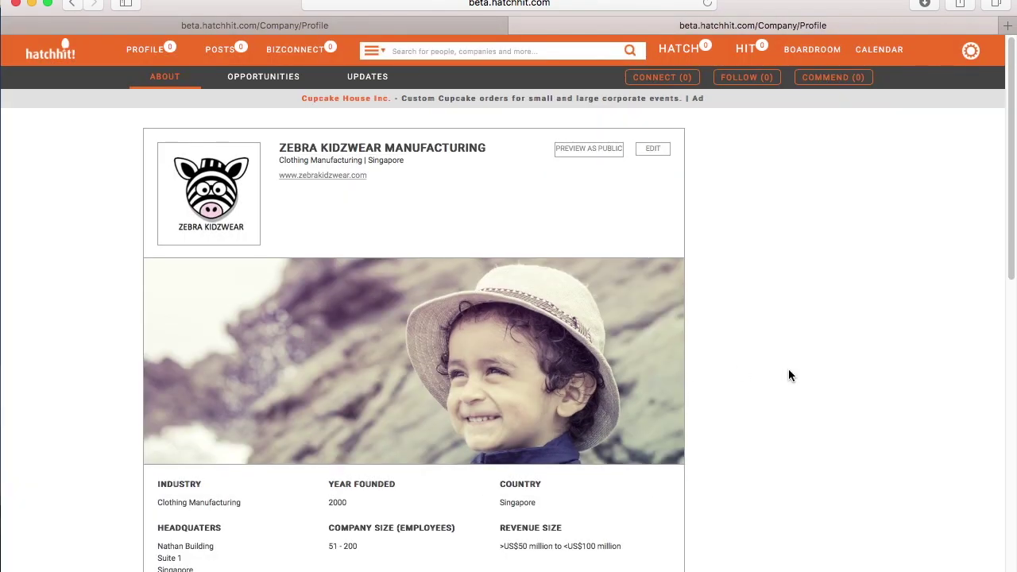
left_click_drag(1009, 163, 992, 104)
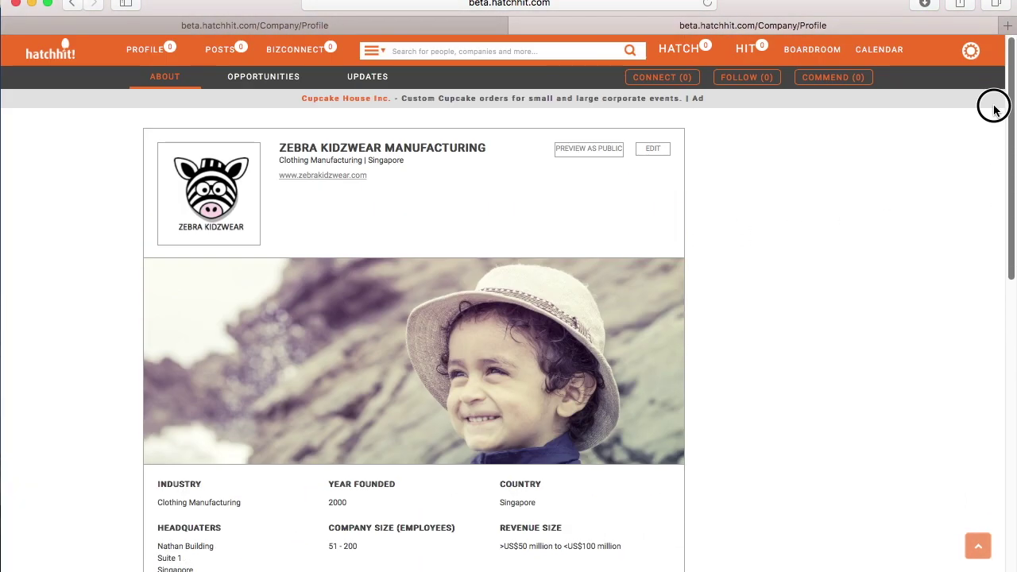
left_click(576, 154)
- Expand '...show more' to reveal the full description, ending with the Middle East expansion plans
left_click_drag(1008, 209, 1010, 367)
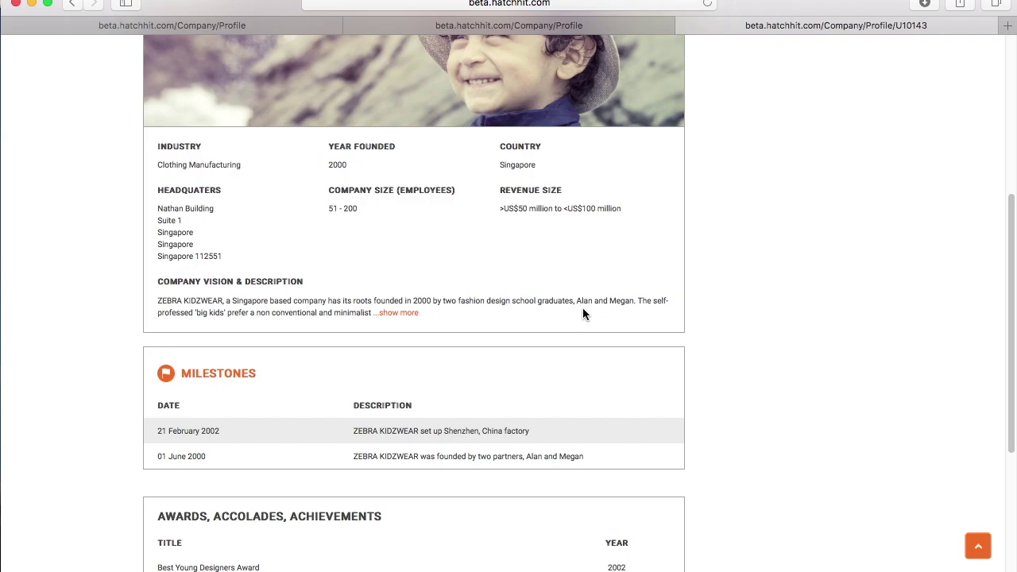
left_click(401, 313)
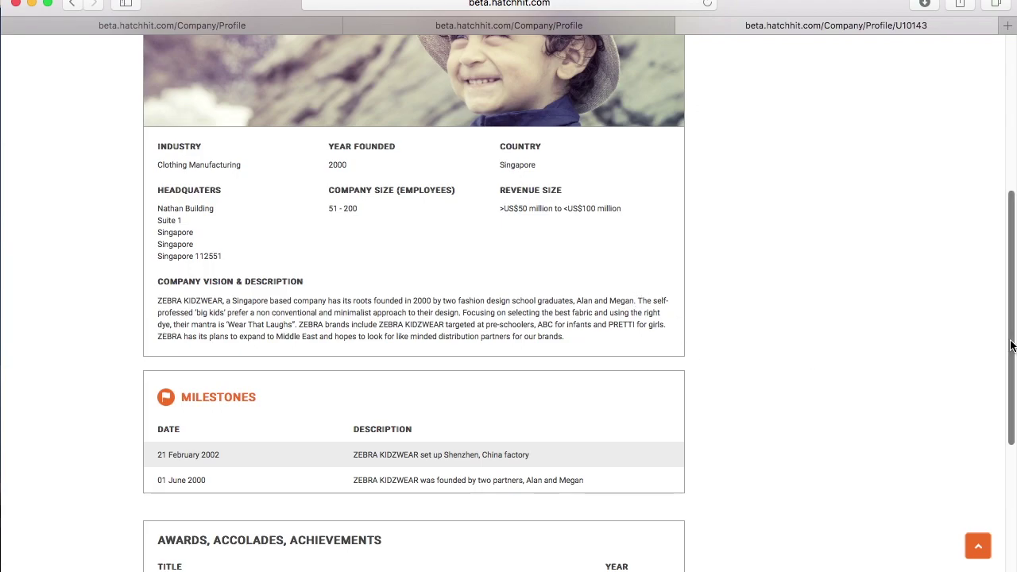
left_click_drag(1009, 341, 983, 220)
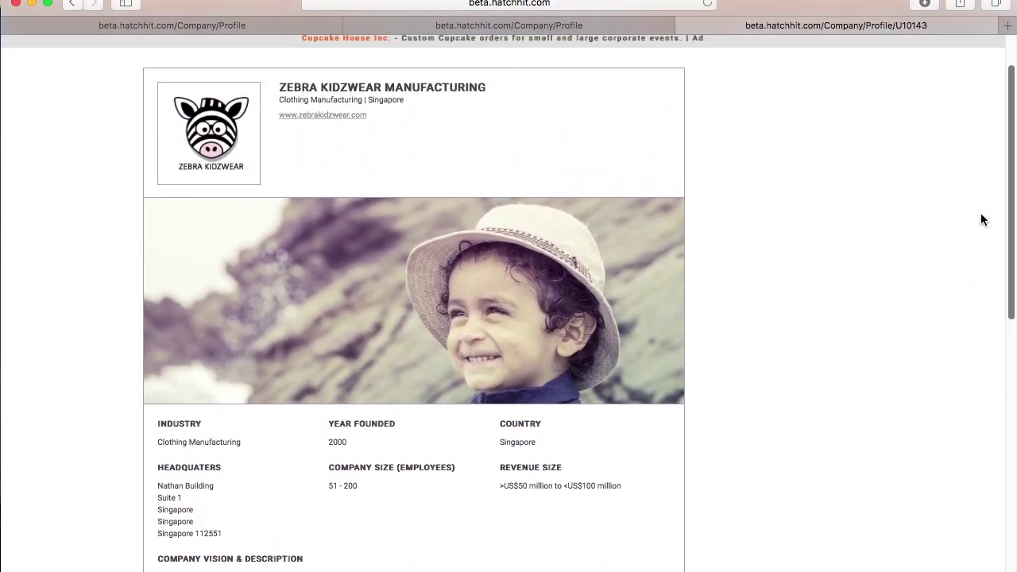
left_click_drag(1013, 141, 1014, 107)
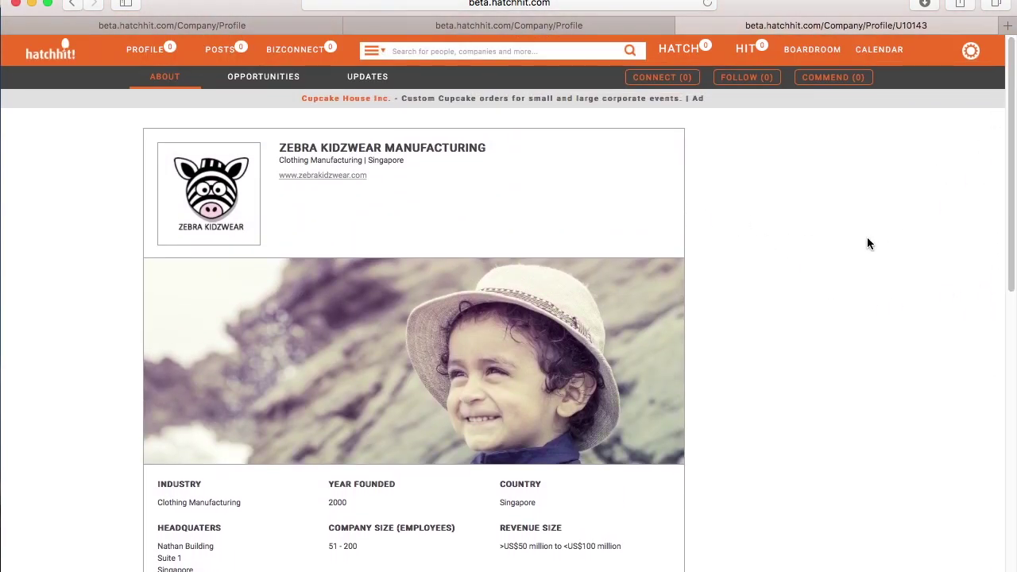